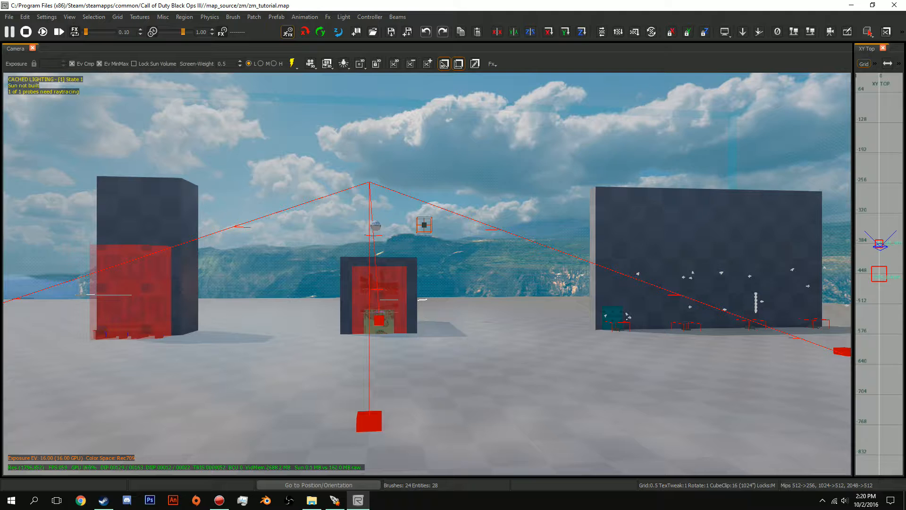
Widen the XY Top view and open the FX Browser.
drag(853, 273, 558, 274)
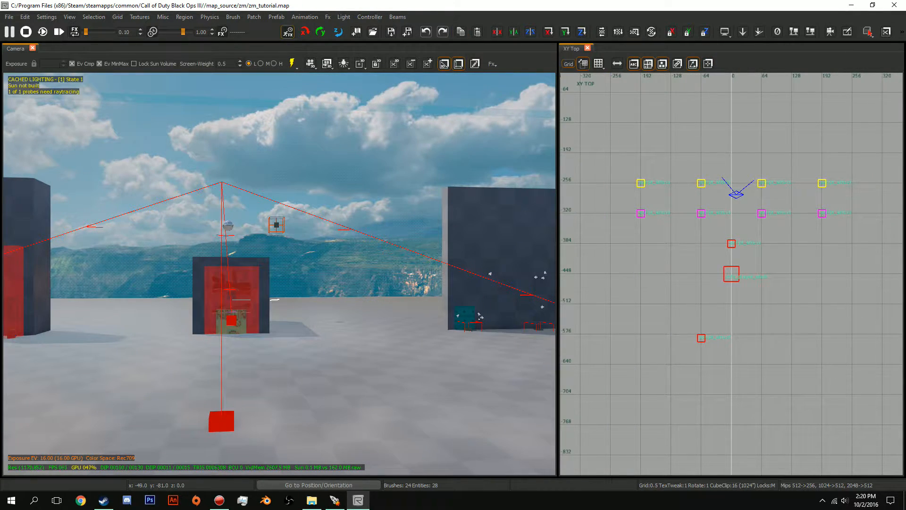
right_click(426, 18)
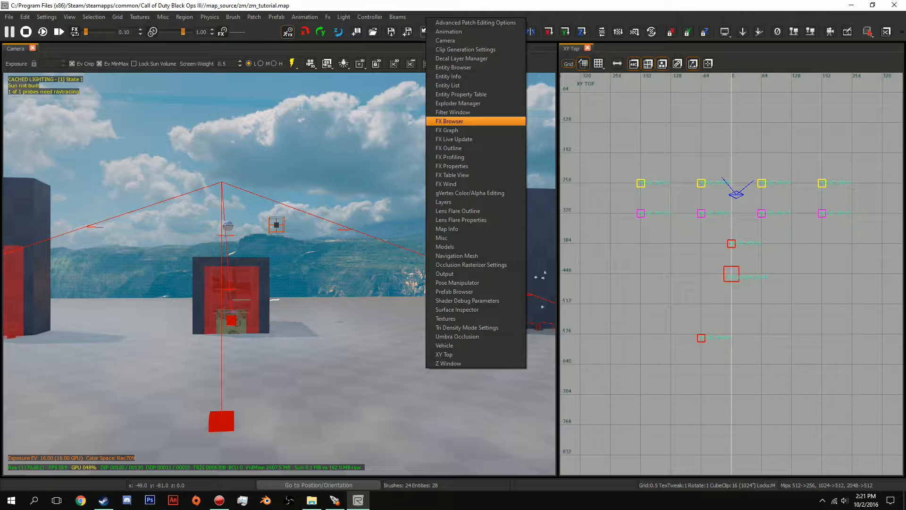
click(450, 121)
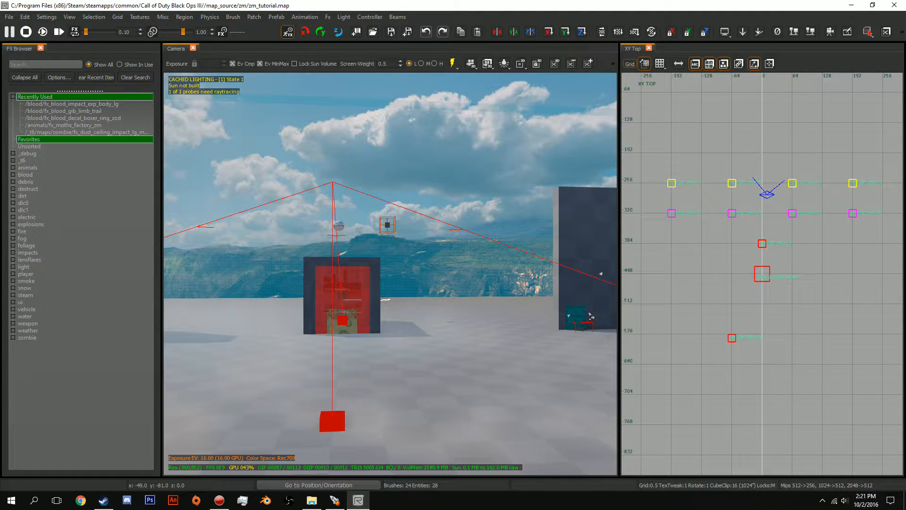
Look through the FX Browser's effect categories, including _t6 and blood, and the available Fx commands.
click(128, 65)
click(100, 65)
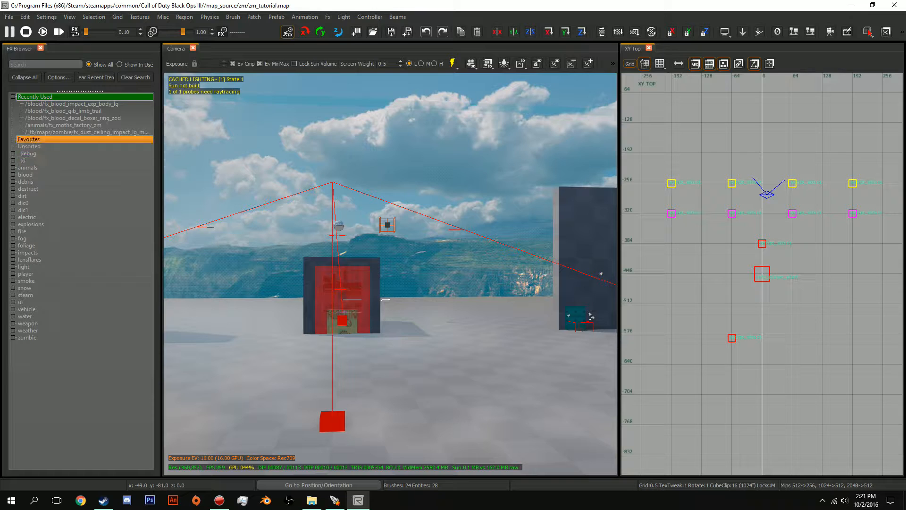
click(45, 65)
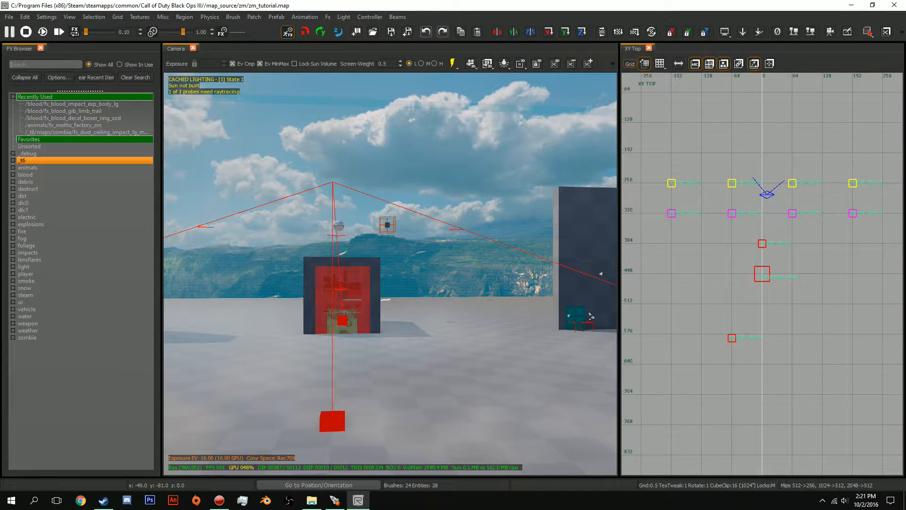
click(14, 161)
click(13, 160)
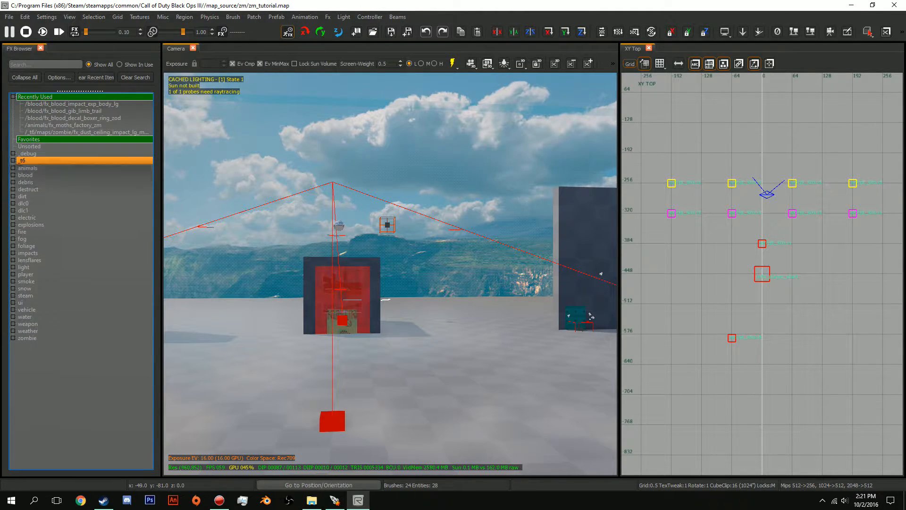
click(13, 175)
click(13, 175)
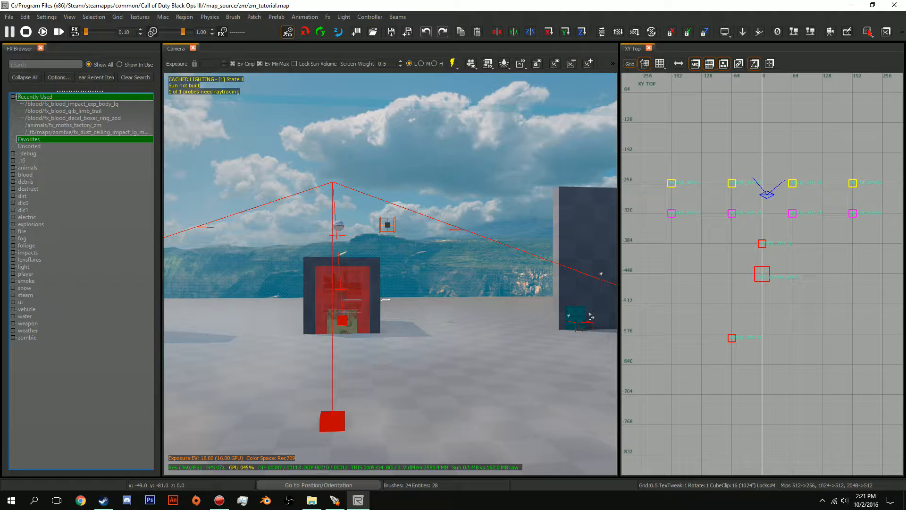
click(328, 17)
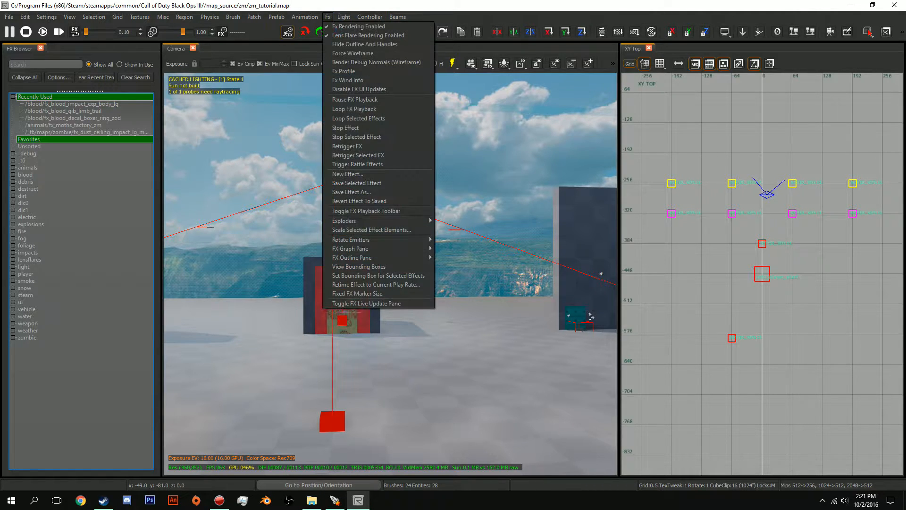
key(Escape)
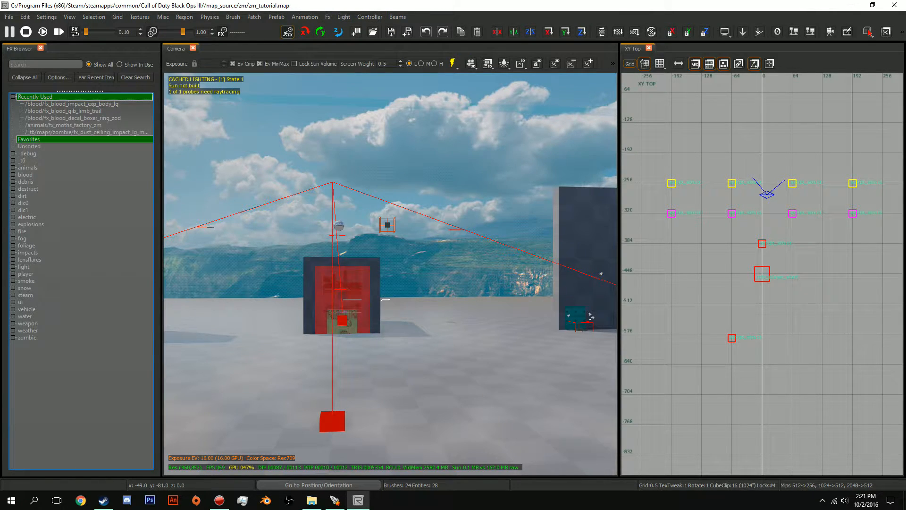
Search the effects for "fire" and place fx_fire_barrel_30x30.efx on the floor in the 3D scene.
scroll(390, 274, down, 1)
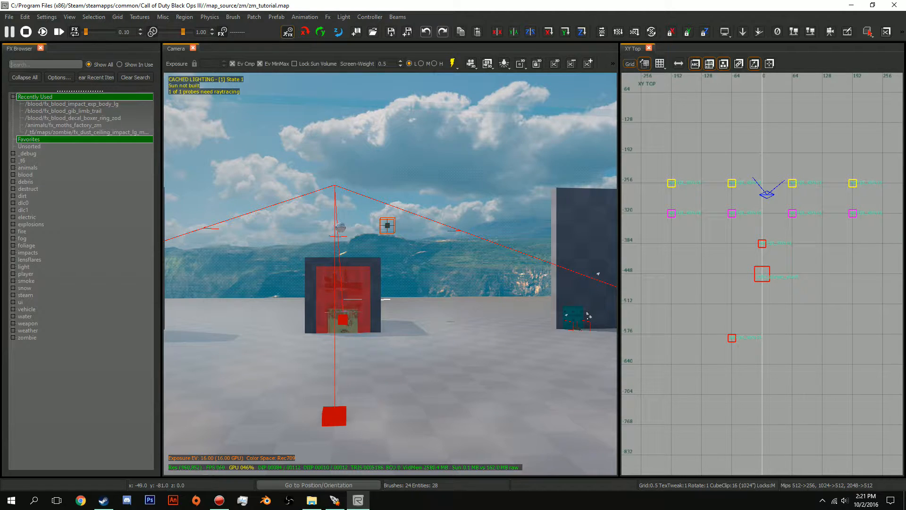
text(fire)
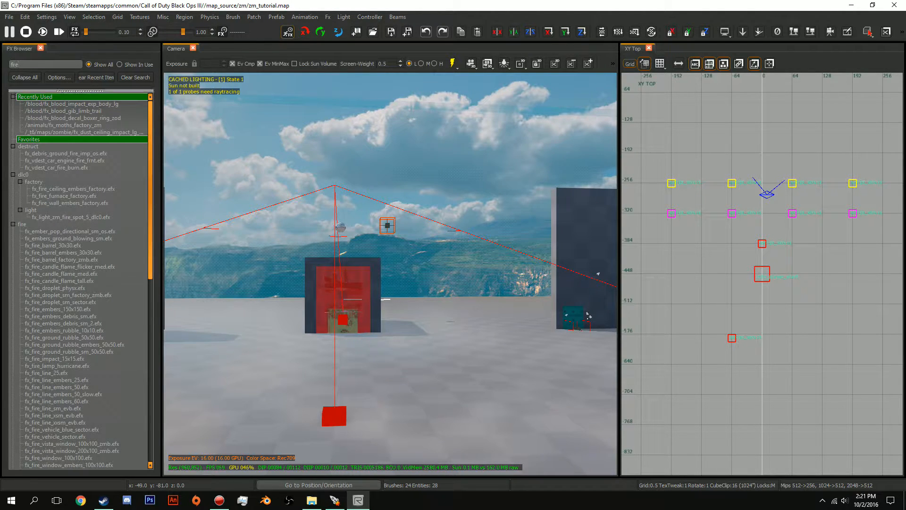
click(73, 189)
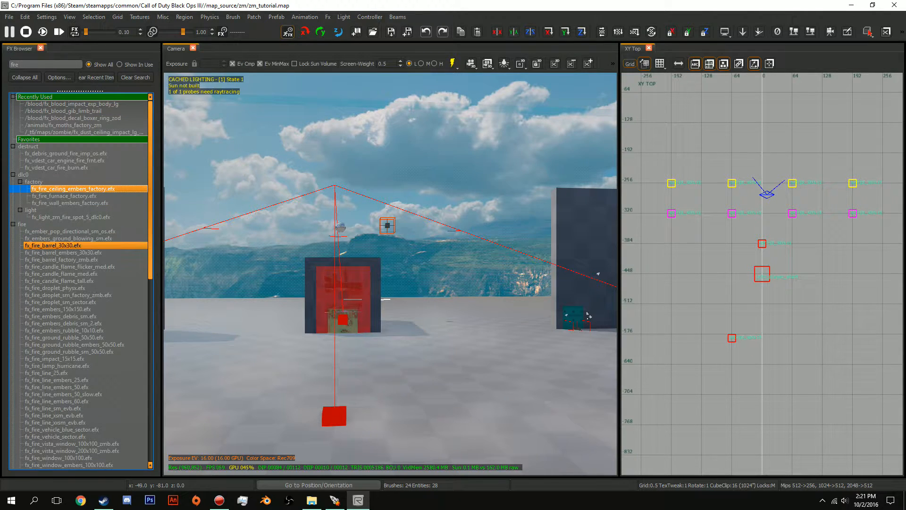
click(52, 245)
drag(52, 245, 447, 417)
right_drag(447, 417, 453, 446)
key(F6)
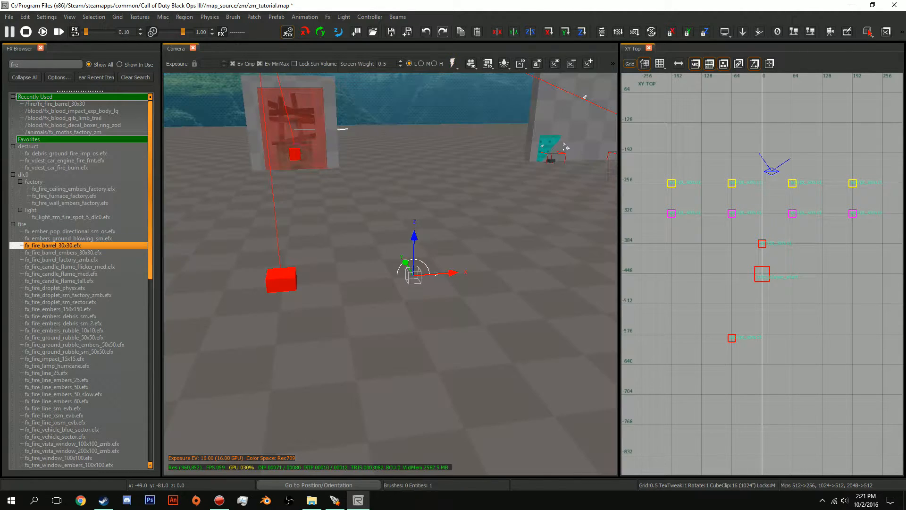
key(F6)
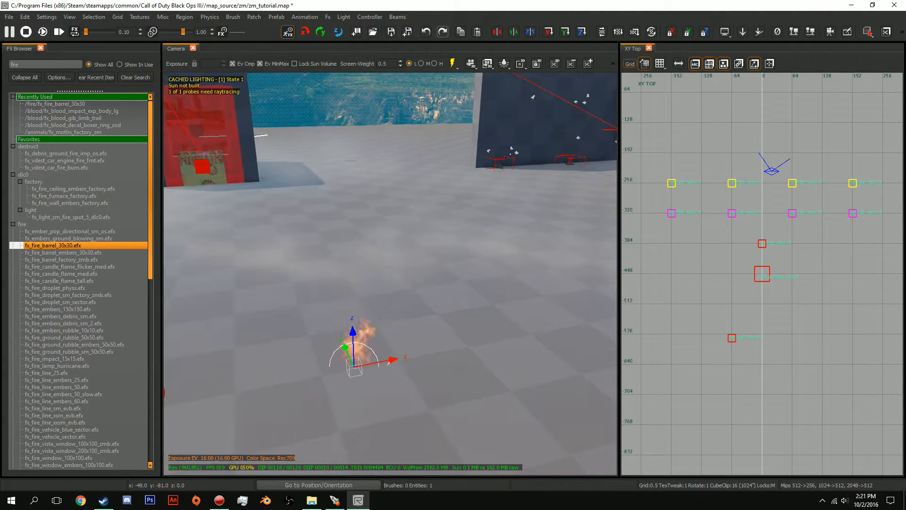
Preview the placed barrel fire in game view, raise it above the floor and deselect it.
right_drag(391, 274, 278, 288)
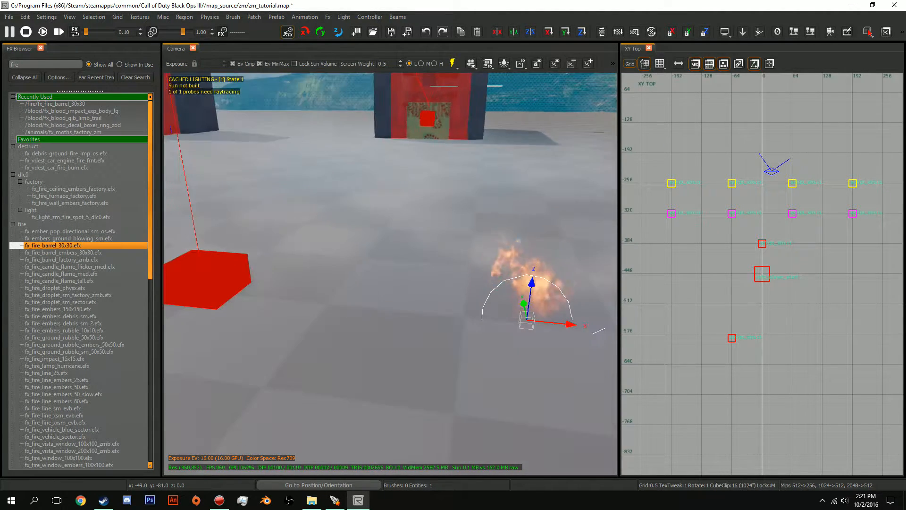
key(g)
mouse_move(391, 274)
right_down()
mouse_move(427, 274)
mouse_move(352, 276)
right_up()
key(g)
key(BackSpace)
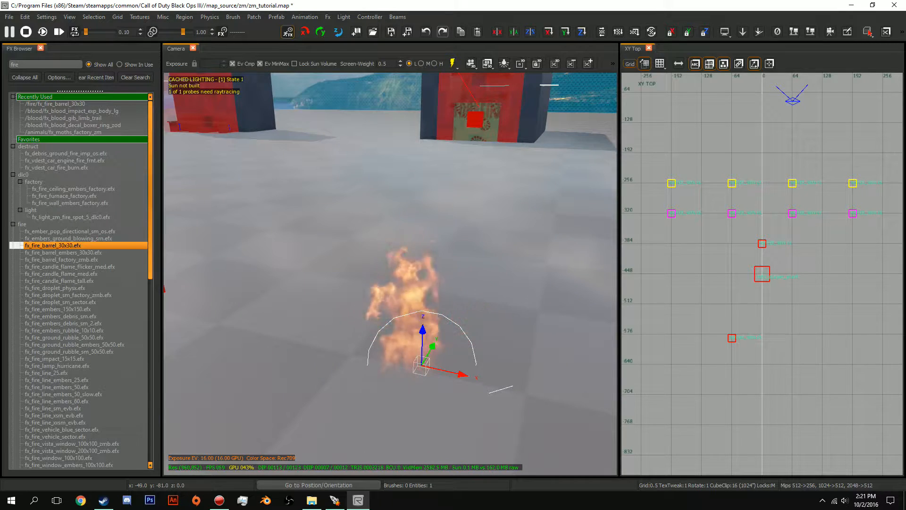
drag(423, 330, 423, 294)
key(Escape)
right_drag(391, 274, 391, 293)
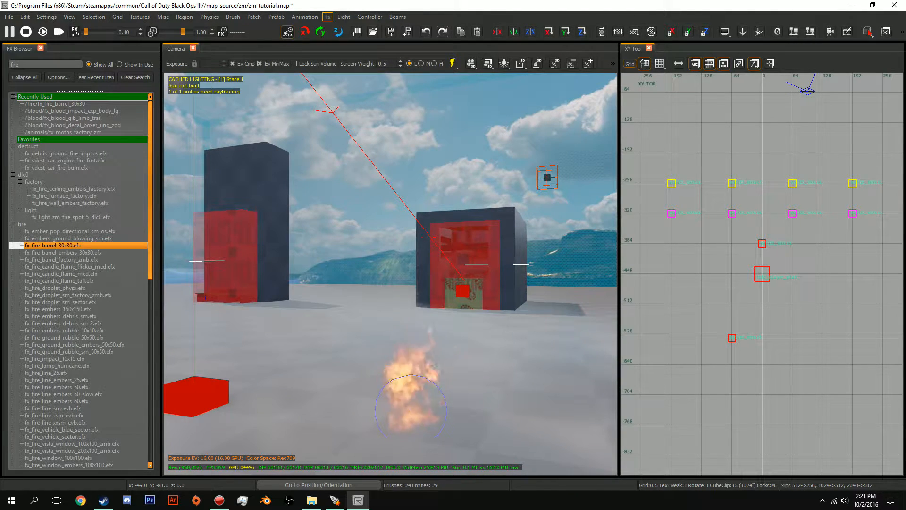
Turn FX rendering off, select the barrel fire's marker, and turn FX rendering back on.
click(328, 17)
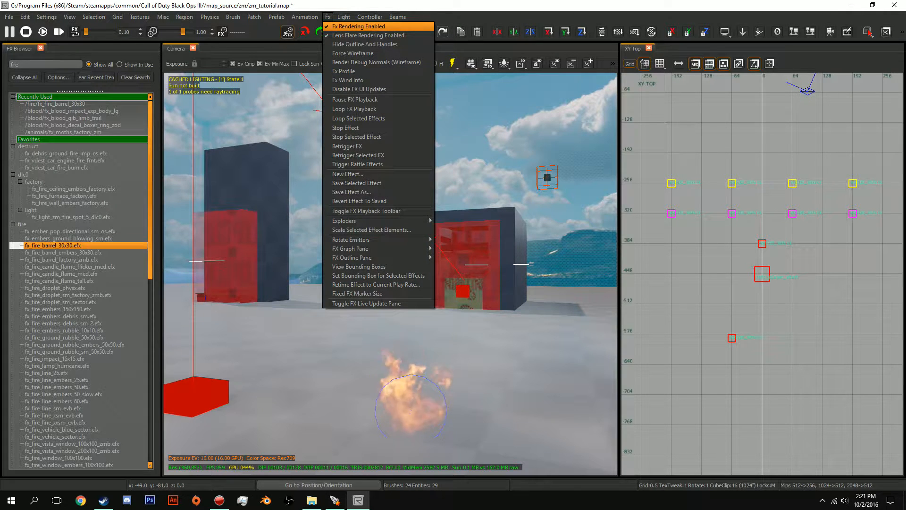
click(349, 27)
right_drag(391, 274, 391, 340)
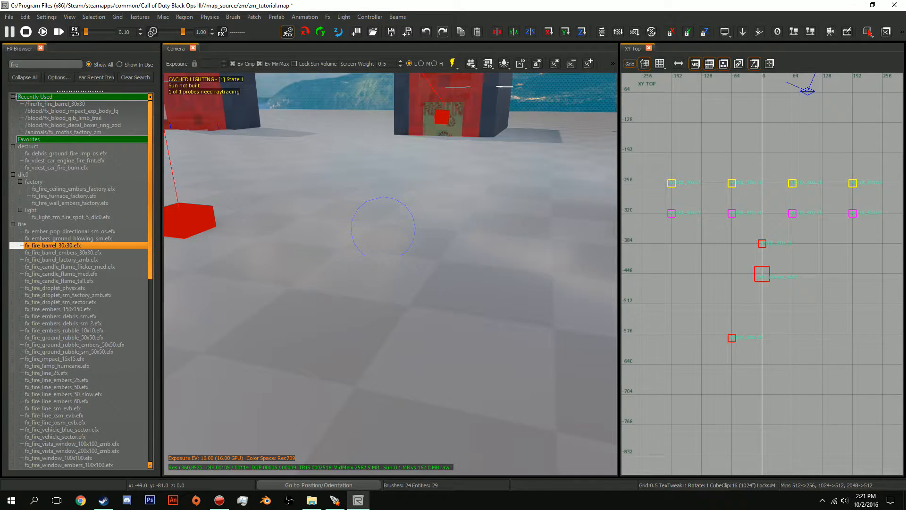
shift+click(383, 230)
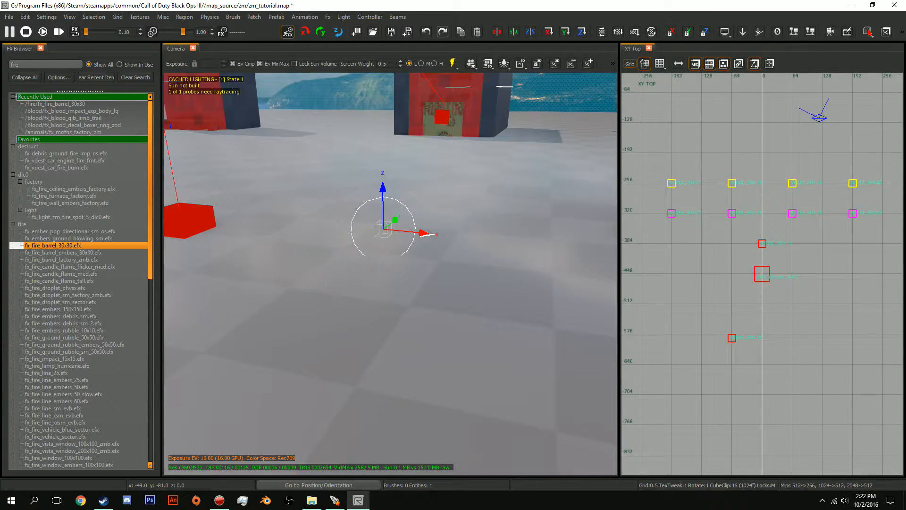
click(328, 17)
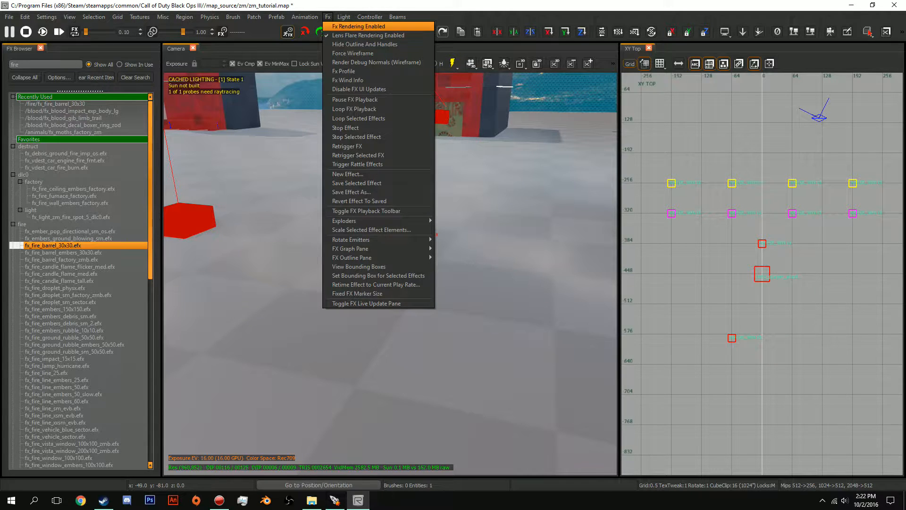
click(359, 27)
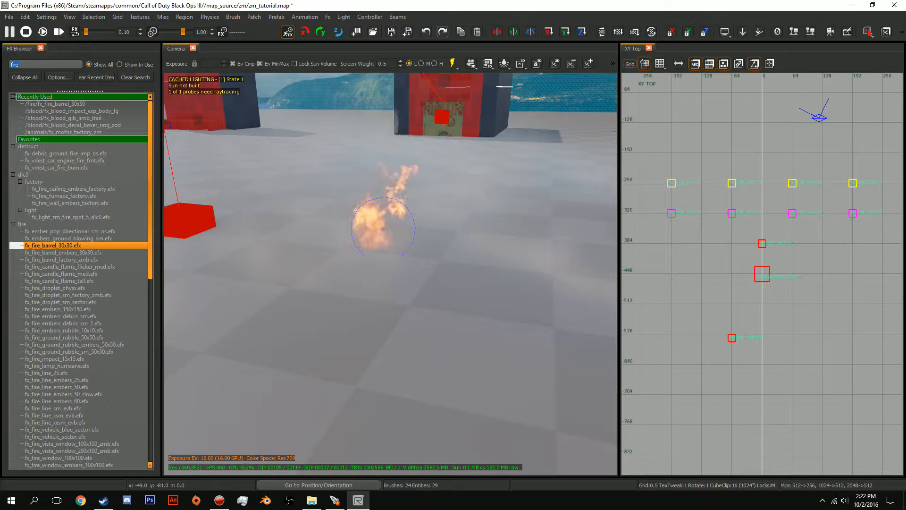
Search the effects for "light" and place fx_light_barrel_fire_factory_zmb.efx on the floor beside the fire.
key(BackSpace)
key(BackSpace)
key(BackSpace)
key(BackSpace)
text(light)
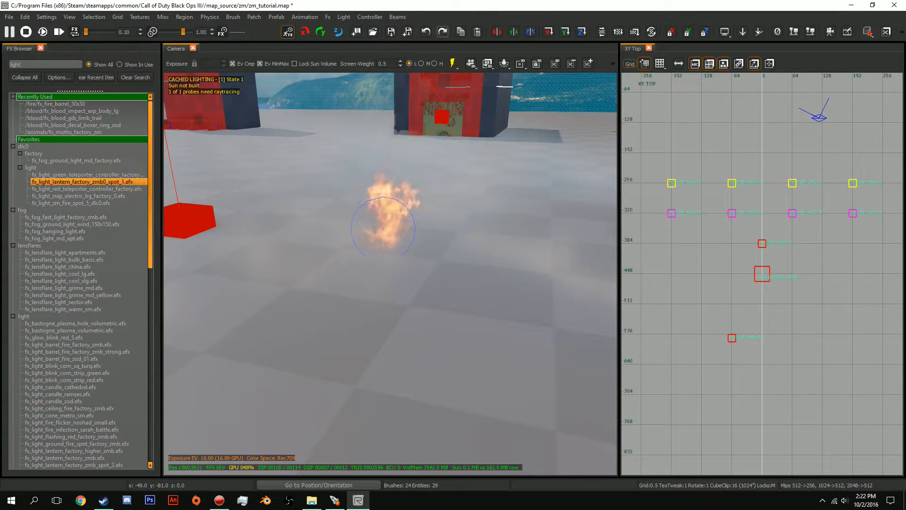
scroll(78, 217, down, 3)
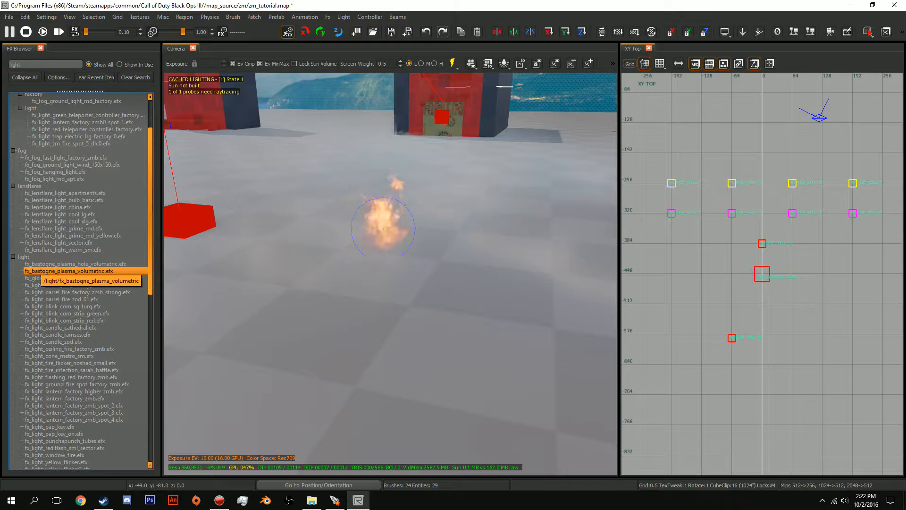
drag(75, 285, 318, 239)
Move the barrel light effect onto the fire, to about X 66, Y 11.5.
scroll(734, 230, down, 2)
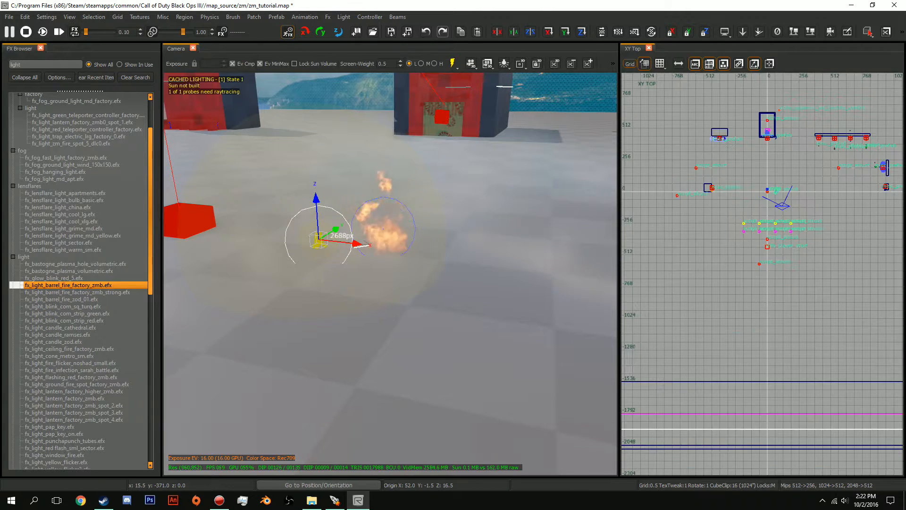
scroll(770, 234, down, 2)
right_drag(770, 226, 689, 302)
scroll(766, 288, up, 11)
scroll(743, 300, up, 3)
drag(768, 279, 797, 251)
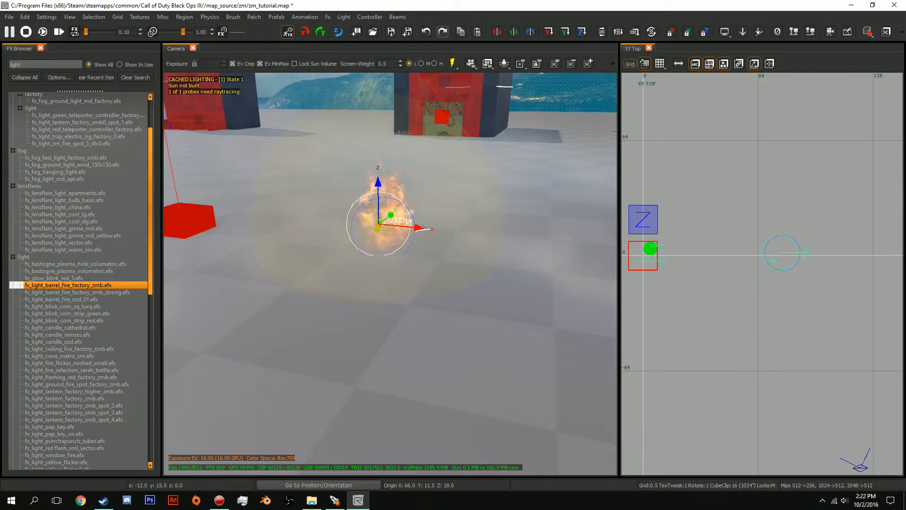
Preview the fire and its light up close in game view, and delete the light effect.
key(g)
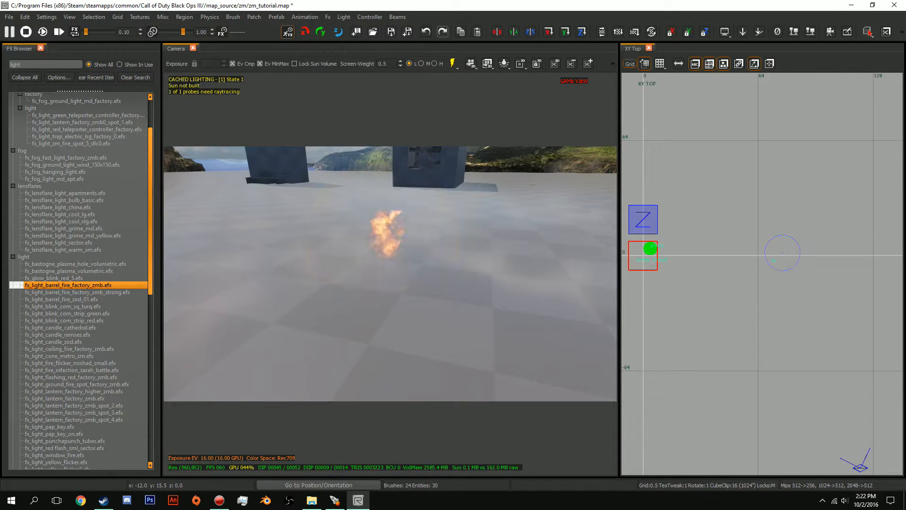
key(w)
right_drag(391, 274, 394, 330)
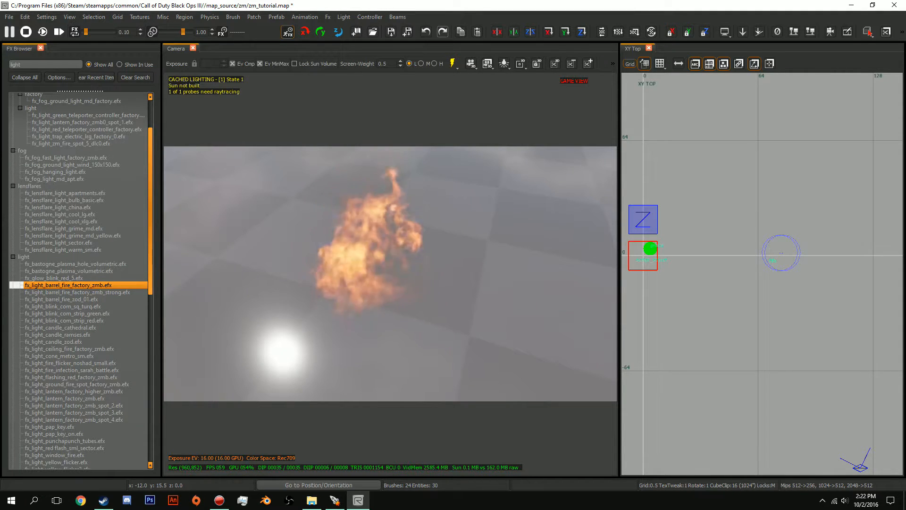
key(g)
right_drag(378, 203, 377, 234)
shift+click(377, 233)
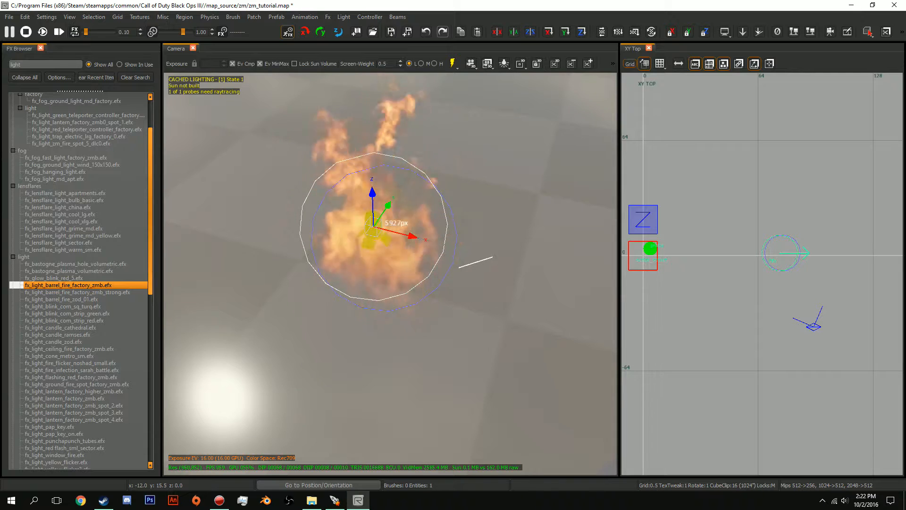
key(Escape)
Place fx_light_barrel_fire_factory_zmb_strong.efx on the floor beside the fire and select it.
click(77, 293)
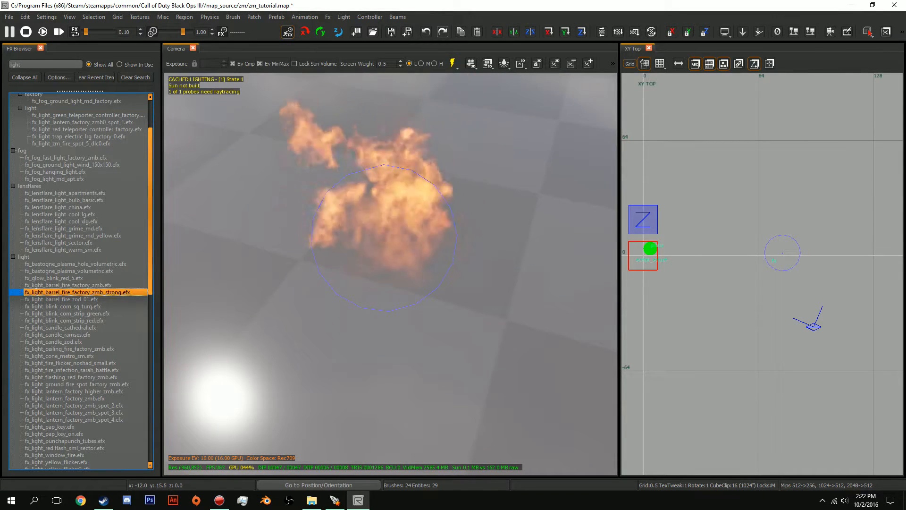
drag(78, 292, 233, 275)
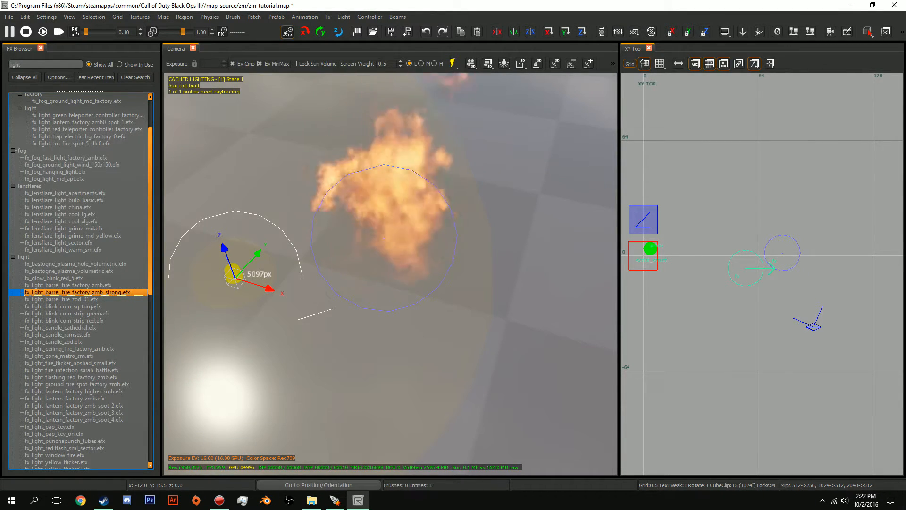
key(Escape)
right_drag(390, 274, 359, 179)
shift+click(311, 389)
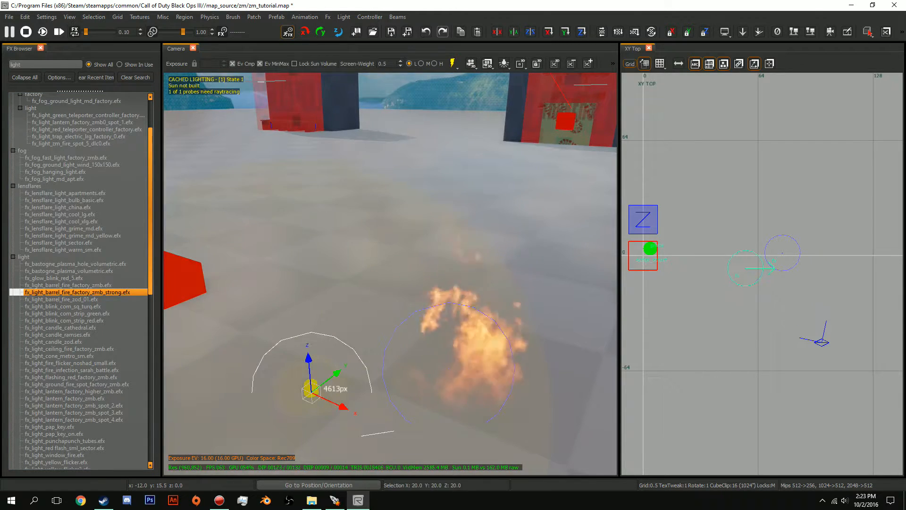
Raise the strong barrel light effect above the floor and delete it.
drag(309, 359, 296, 203)
key(Escape)
shift+click(299, 245)
key(Delete)
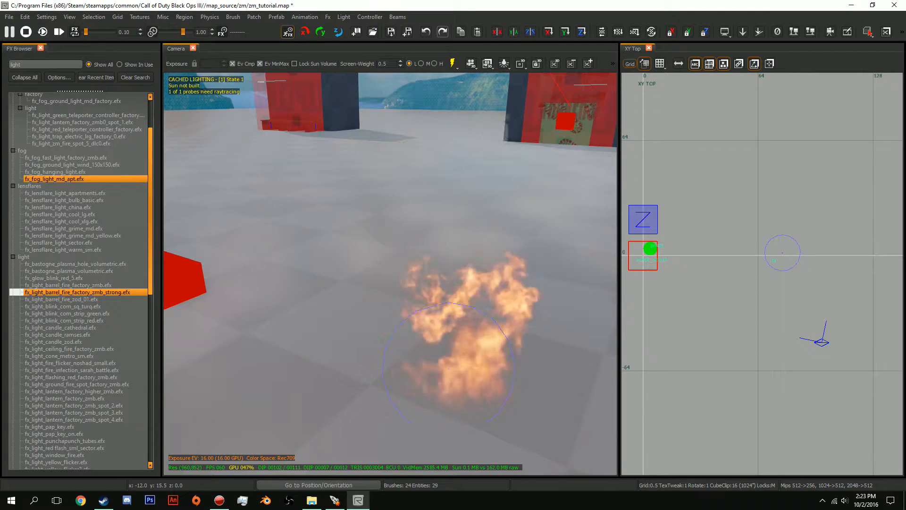
Place fx_lensflare_light_apartments.efx beside the fire and move it onto the fire, to about X 66.5, Y 12, Z 20.
drag(65, 193, 314, 349)
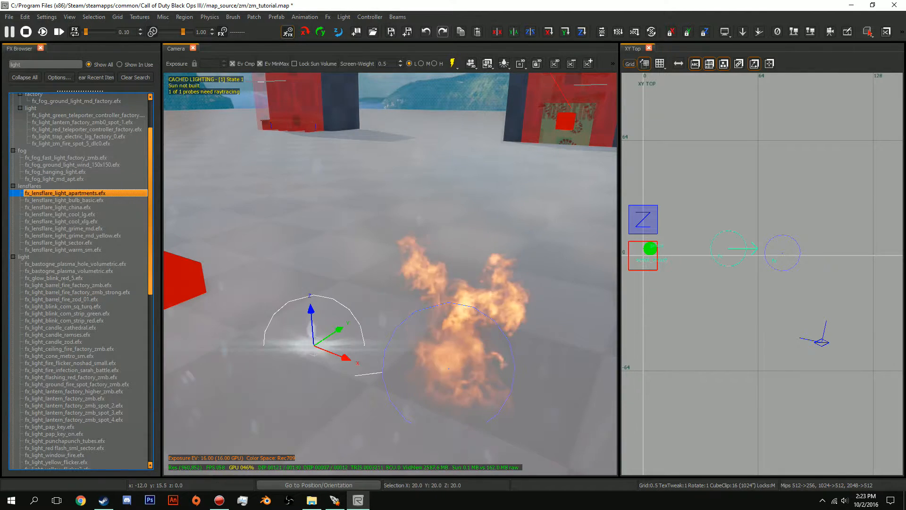
drag(310, 309, 306, 262)
drag(764, 242, 818, 246)
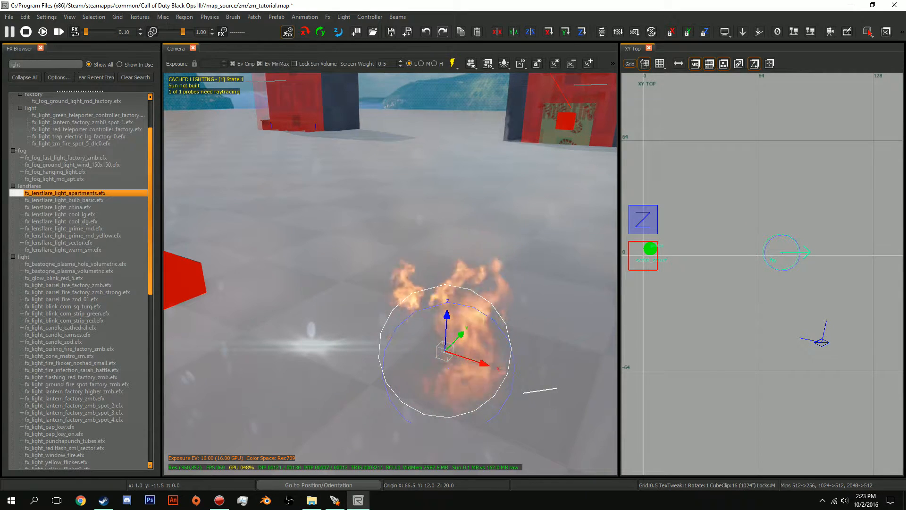
Close the FX Browser, then stop and replay the effects to restart the lens flare at its moved position.
click(41, 48)
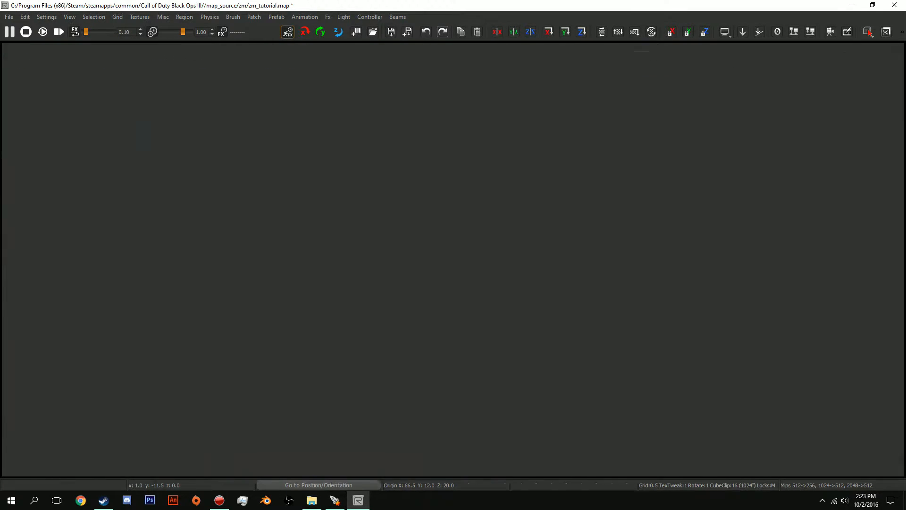
right_drag(279, 274, 316, 307)
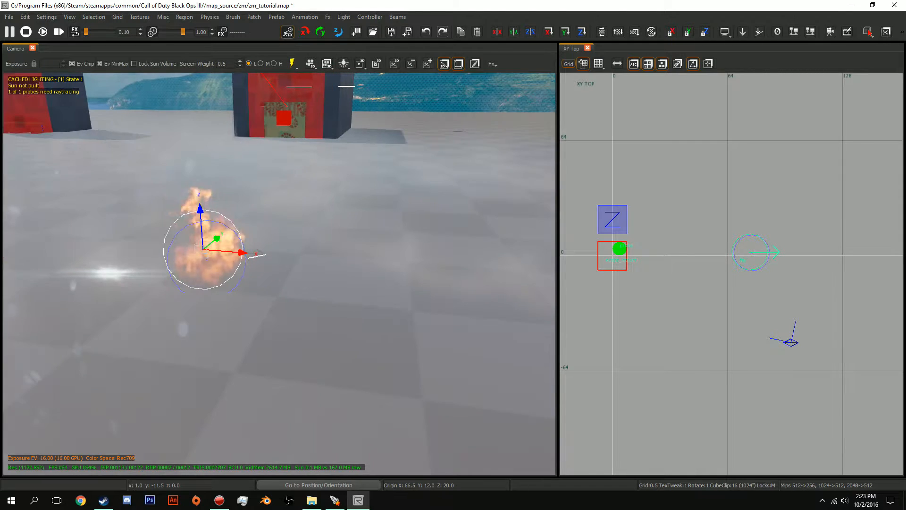
right_drag(280, 274, 261, 265)
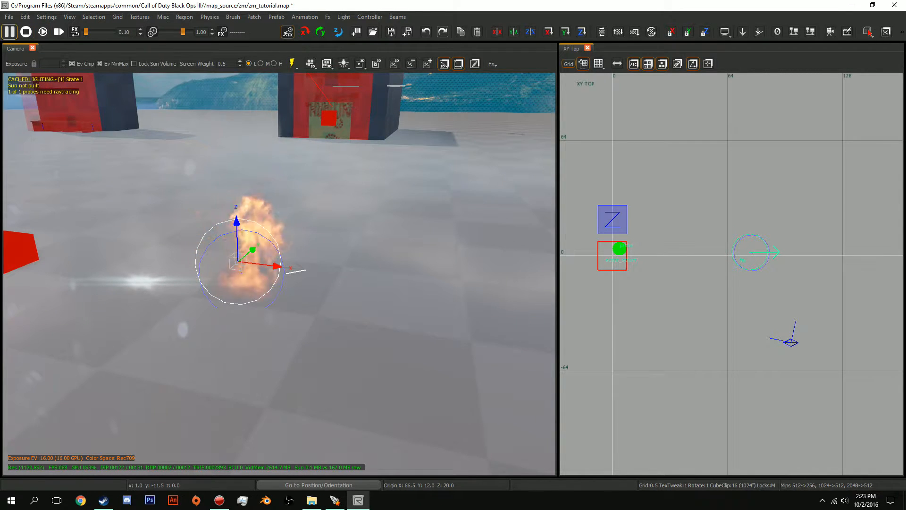
click(10, 32)
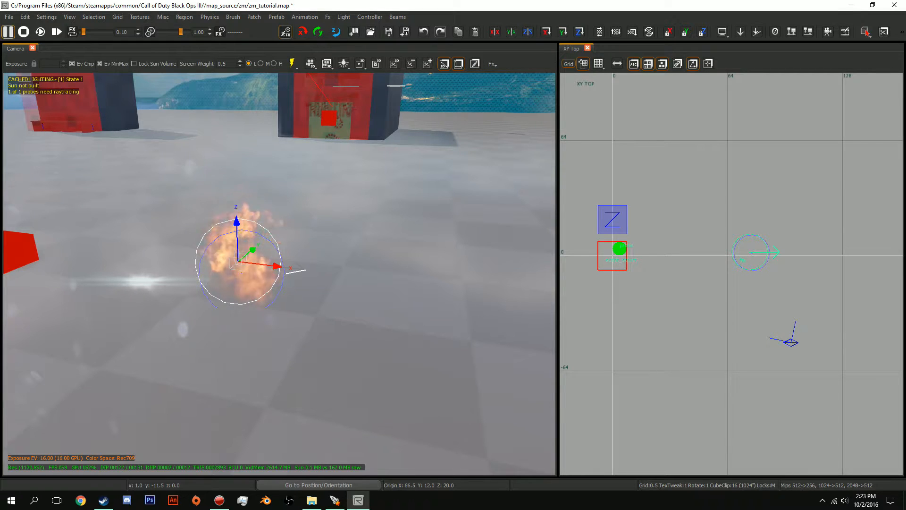
click(23, 32)
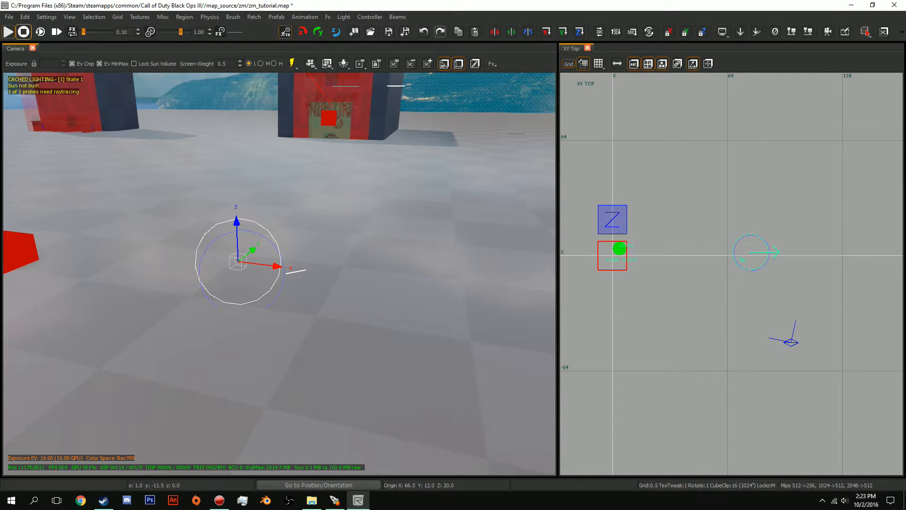
click(9, 32)
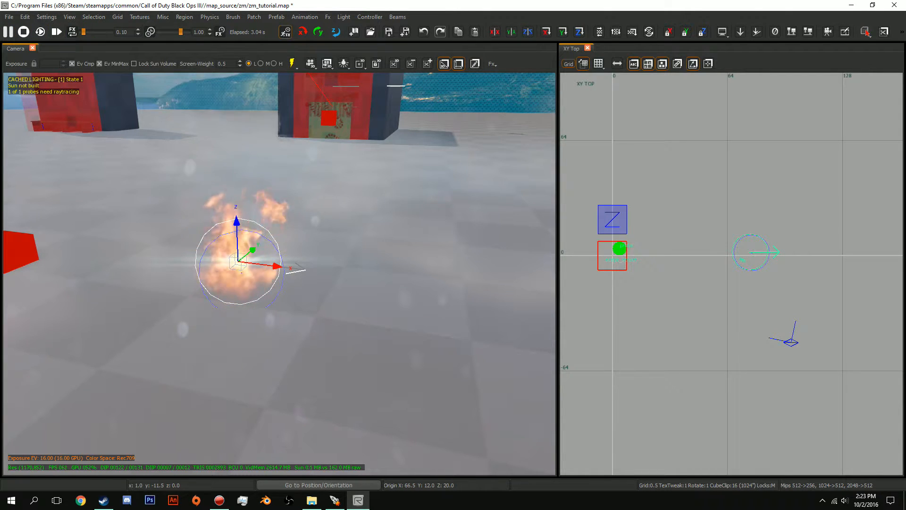
Move the lens flare to about X 68, Y 12, Z 19 and retrigger the effects.
mouse_move(276, 266)
mouse_down()
mouse_move(184, 255)
mouse_move(229, 258)
mouse_move(337, 302)
mouse_move(260, 268)
mouse_up()
click(57, 32)
mouse_move(283, 271)
right_down()
mouse_move(255, 252)
mouse_move(264, 272)
right_up()
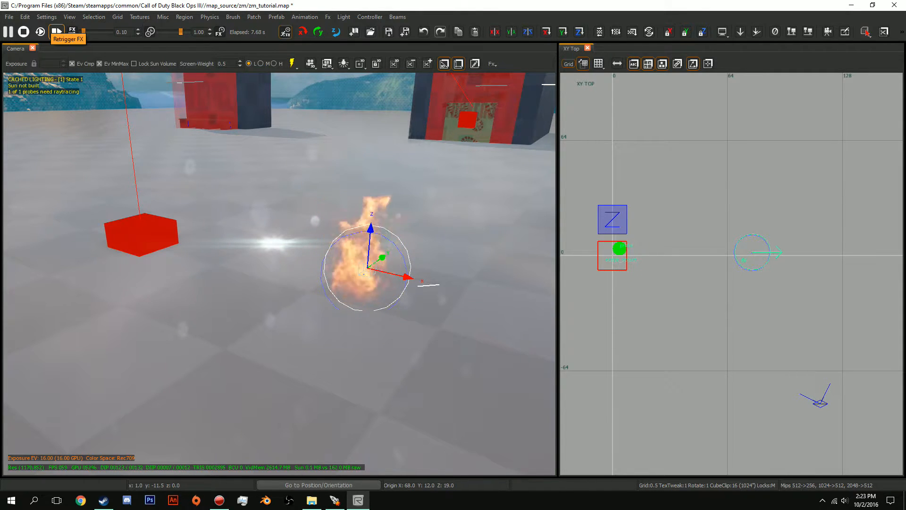
click(56, 31)
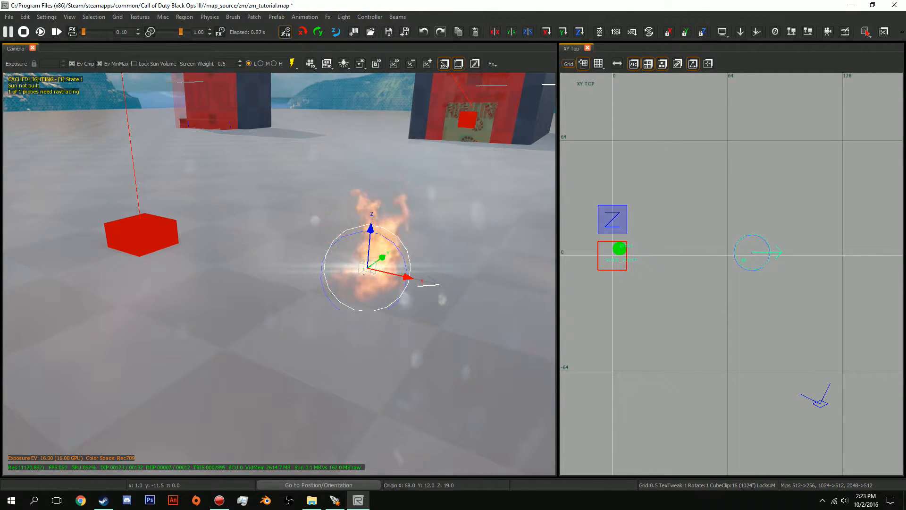
Deselect the lens flare and preview it with the fire from a distance in game view, returning to the editor view.
key(Escape)
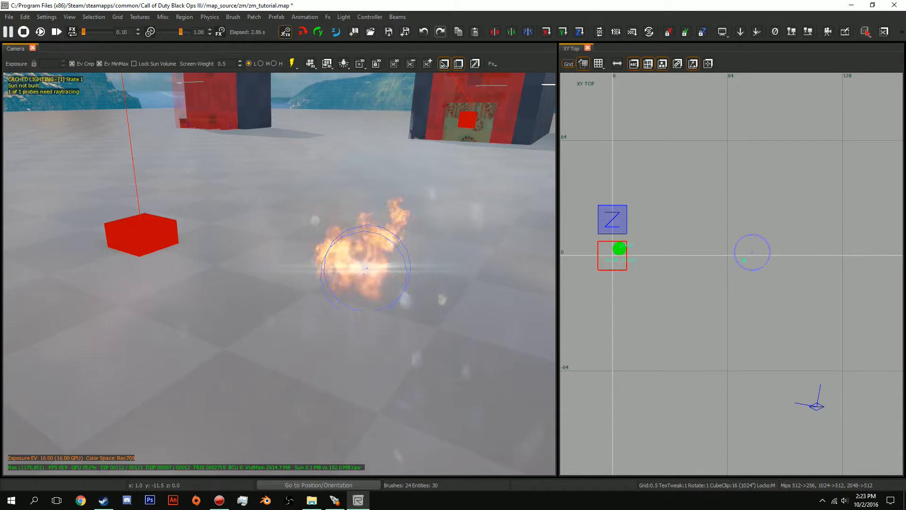
key(g)
mouse_move(279, 274)
right_down()
mouse_move(368, 274)
mouse_move(219, 272)
mouse_move(219, 222)
right_up()
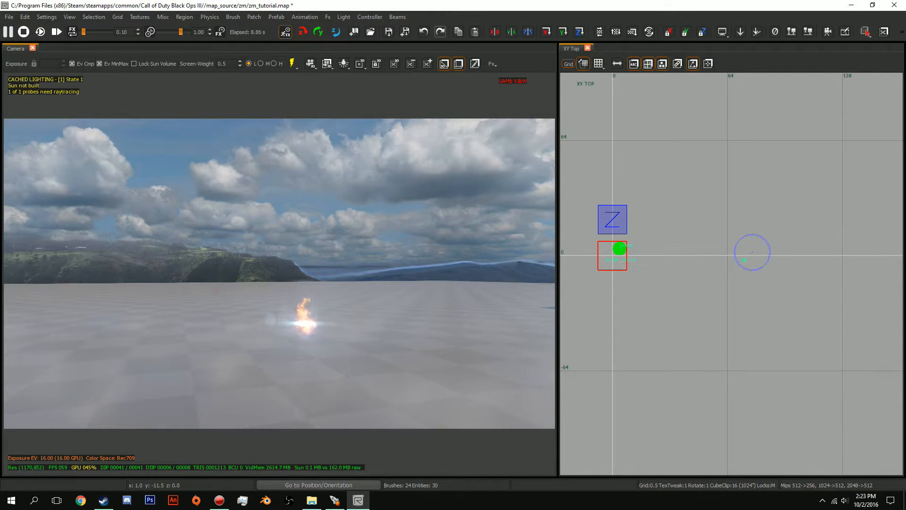
key(p)
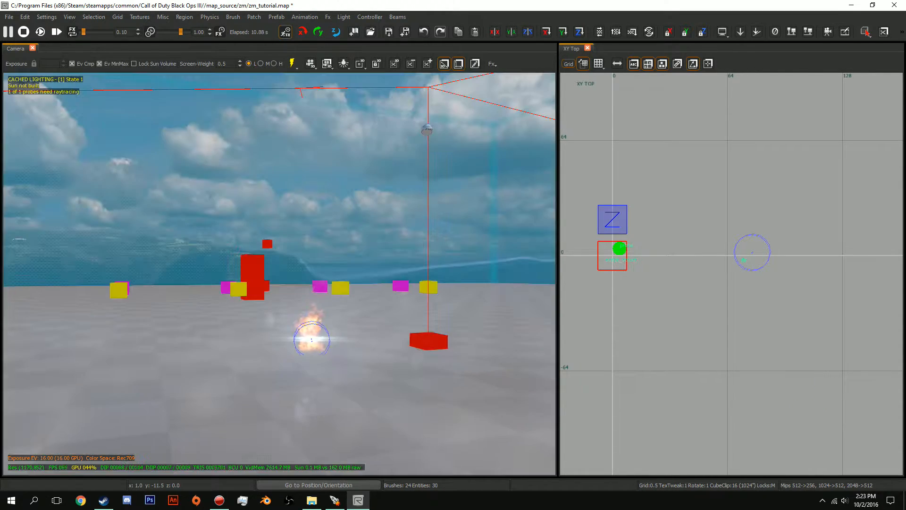
right_drag(279, 272, 279, 325)
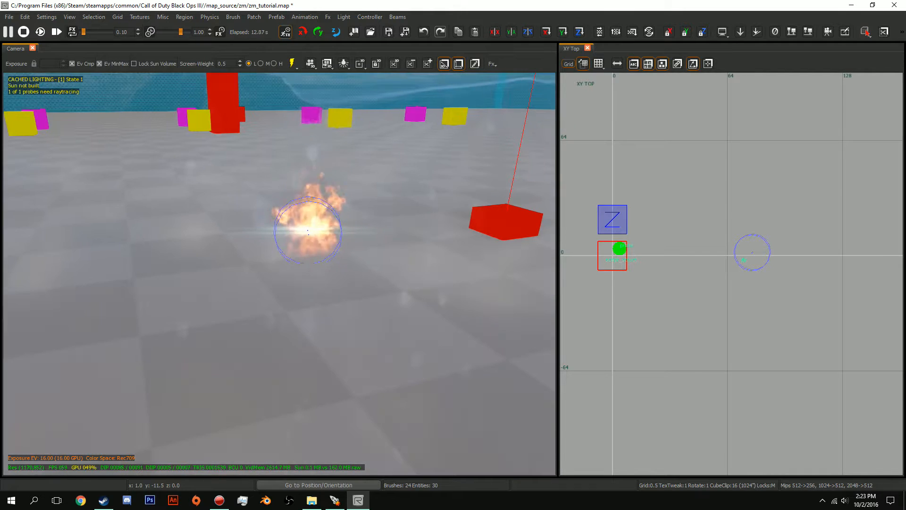
Delete the lens flare and raise the fire effect to about X 67.5, Y 11.5, Z 27.5.
click(308, 231)
key(Escape)
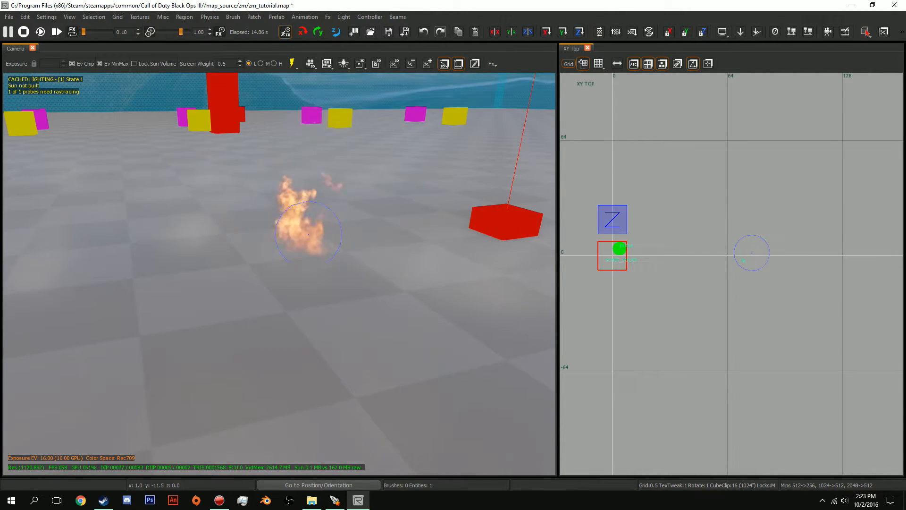
shift+click(307, 233)
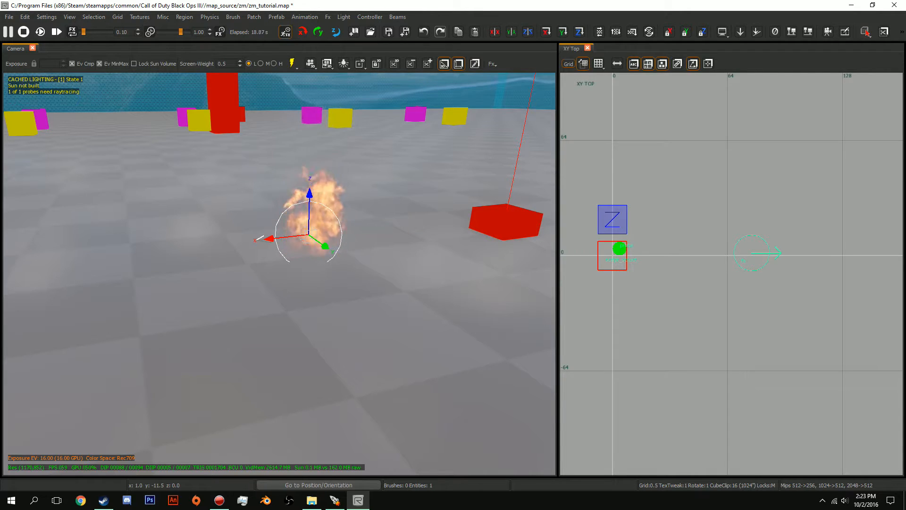
drag(310, 233, 303, 209)
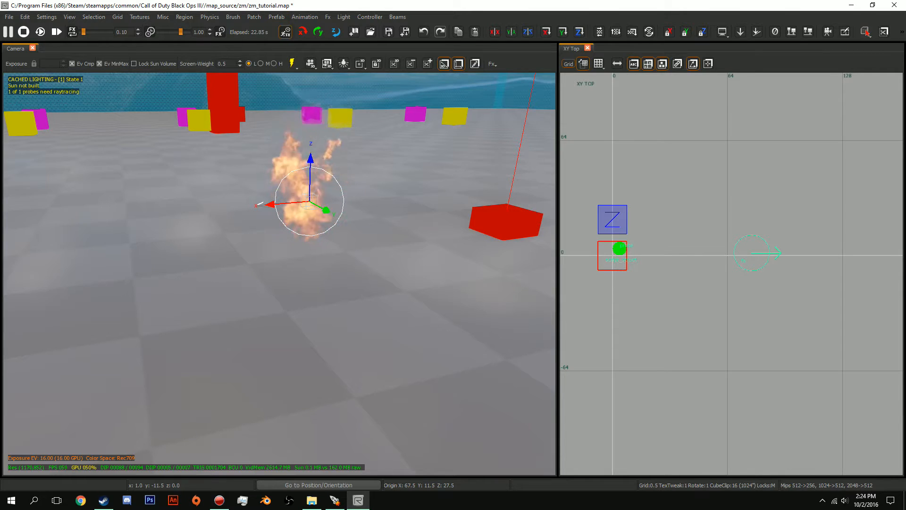
Open the FX Graph pane for the selected fire effect.
click(327, 17)
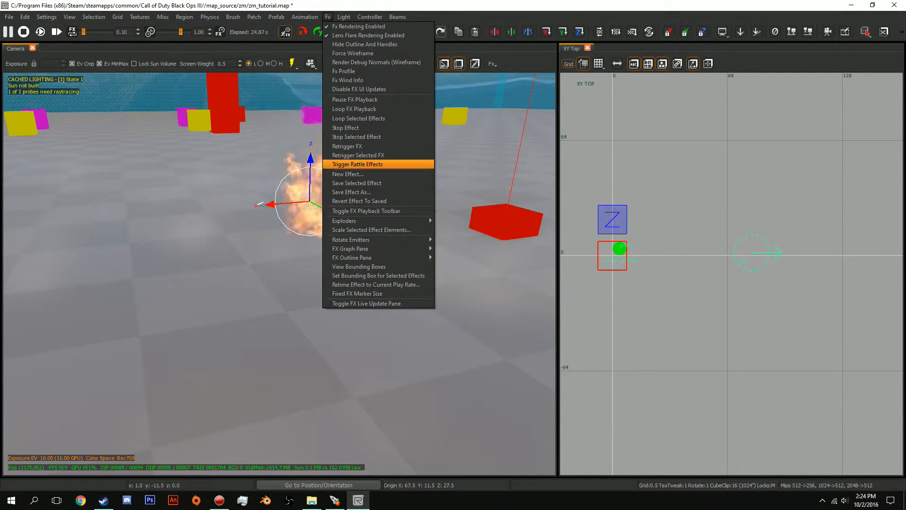
click(277, 17)
click(277, 17)
mouse_move(397, 17)
right_click(447, 15)
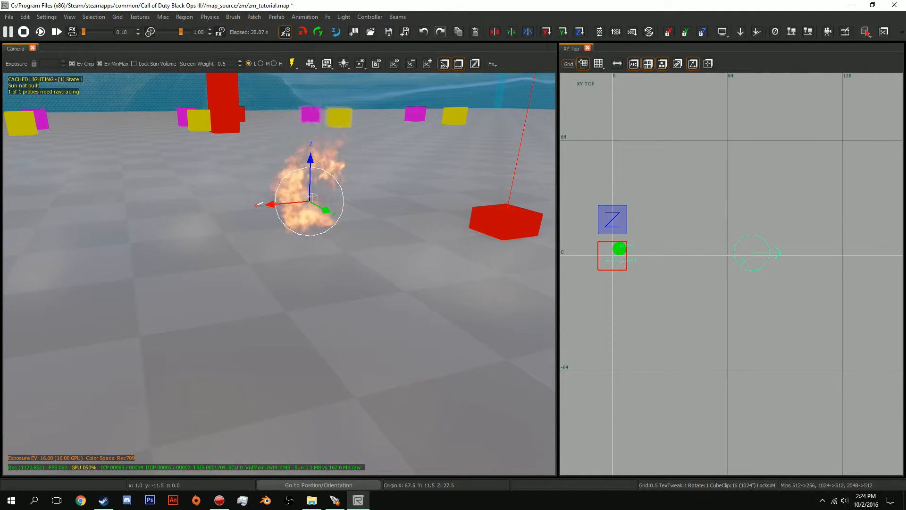
right_click(447, 14)
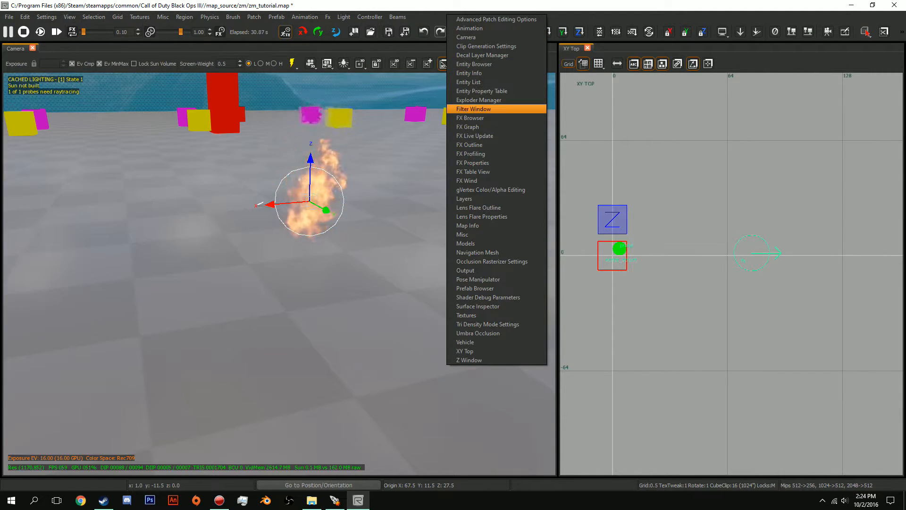
click(473, 126)
click(712, 109)
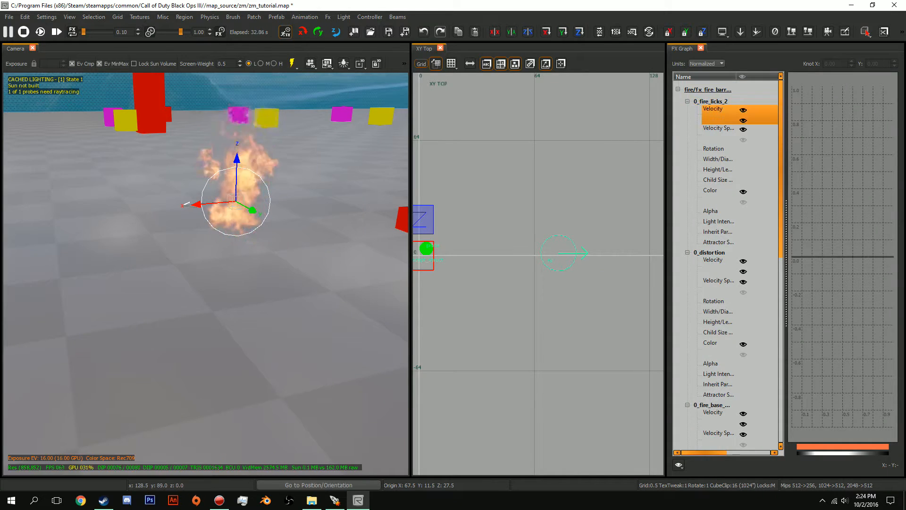
Widen the FX Graph pane over the XY view and enlarge its Name column to show full property names.
drag(666, 95, 527, 92)
drag(324, 236, 523, 236)
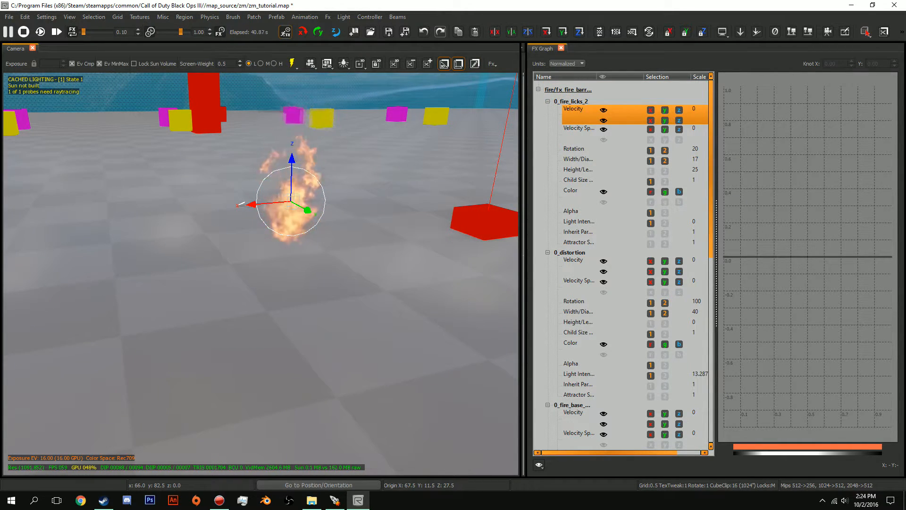
drag(597, 77, 621, 77)
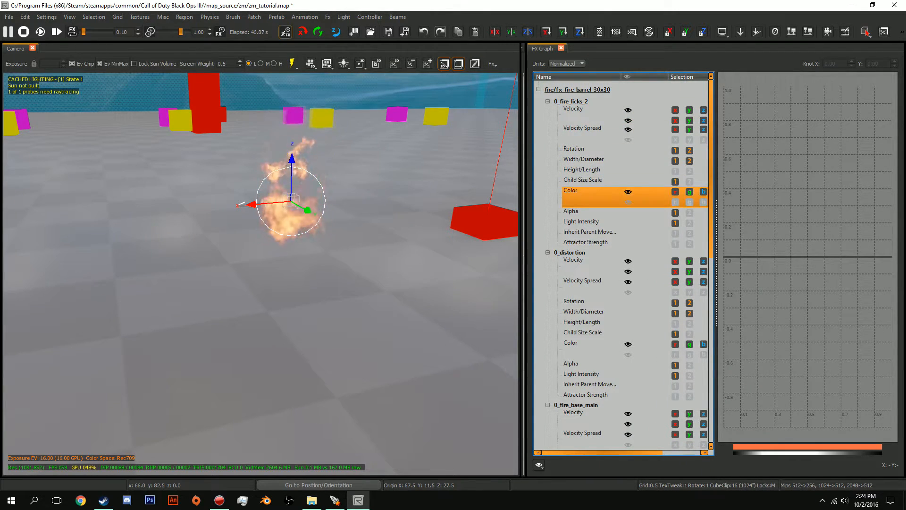
In the 0_fire_licks_2 Color graph, lower the red start to about 0.5, set the green end to 1.00 and both blue knots to 0.00.
click(572, 193)
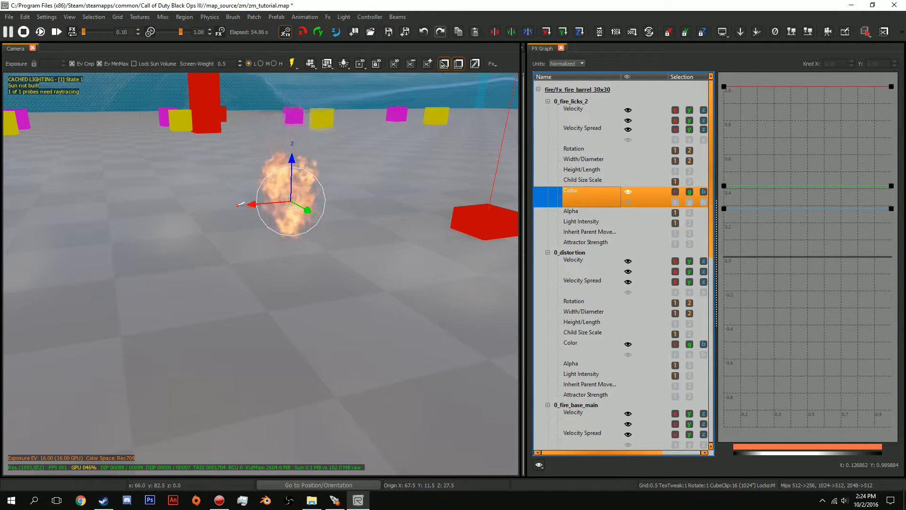
drag(724, 86, 725, 167)
mouse_move(891, 86)
mouse_down()
mouse_move(892, 178)
mouse_move(891, 86)
mouse_up()
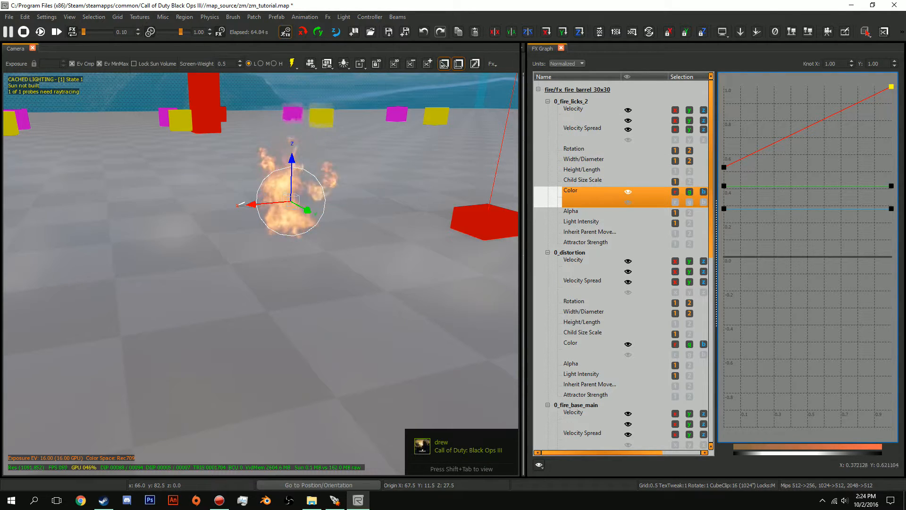
drag(892, 185, 892, 87)
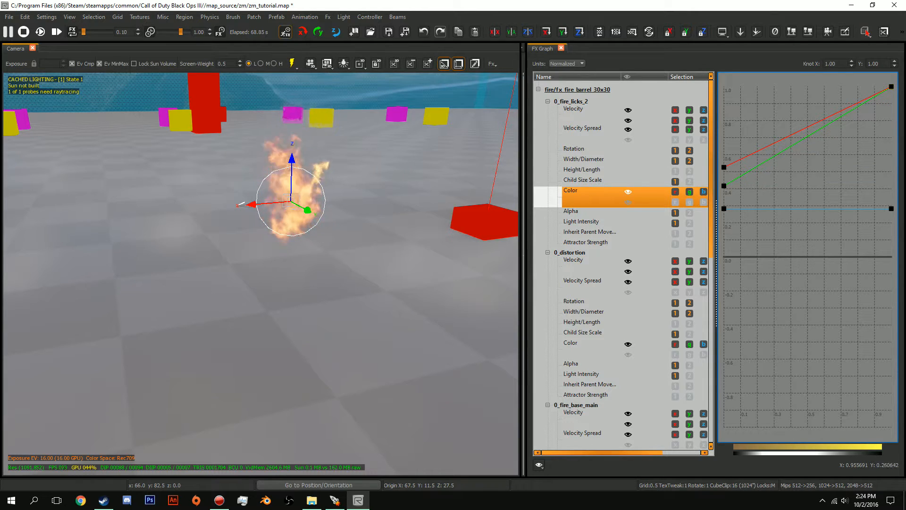
drag(891, 208, 891, 259)
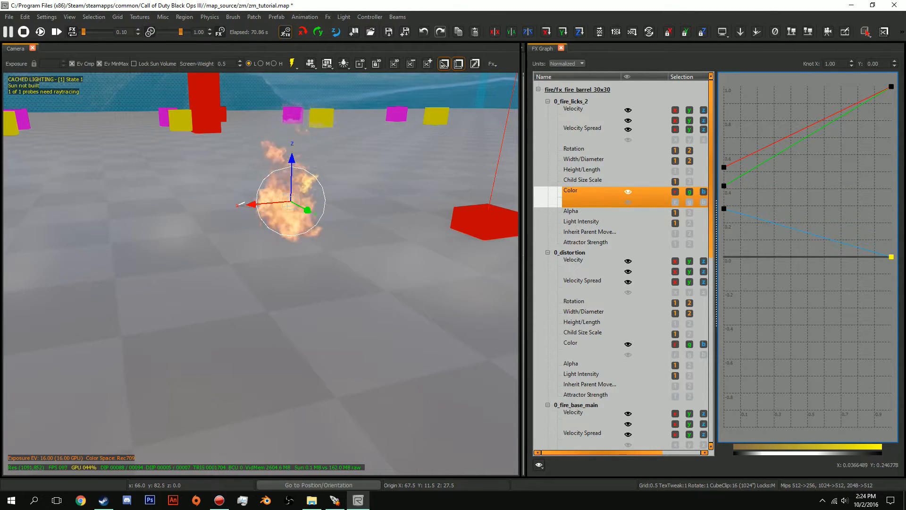
drag(724, 208, 724, 256)
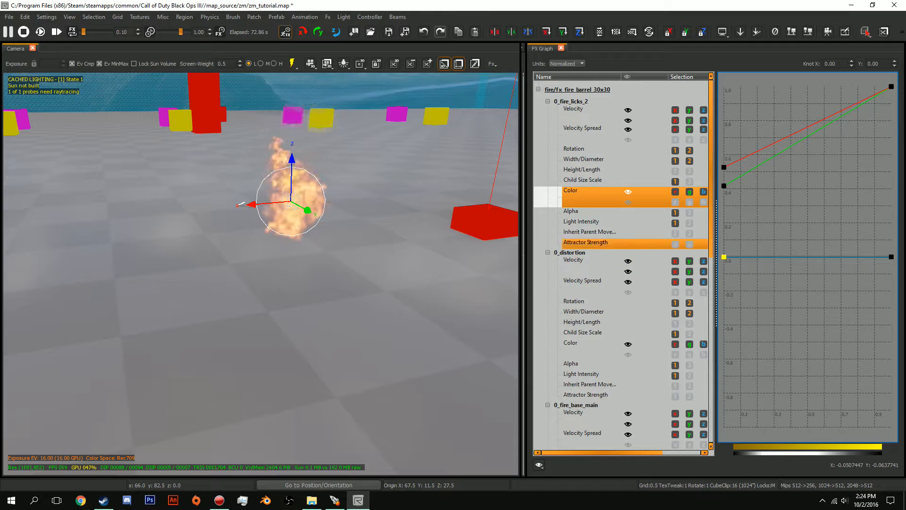
Turn the 0_fire_licks_2 color green by lowering both red knots close to 0 and setting both green knots to 1.00.
drag(724, 186, 725, 244)
drag(892, 87, 892, 242)
drag(724, 167, 724, 86)
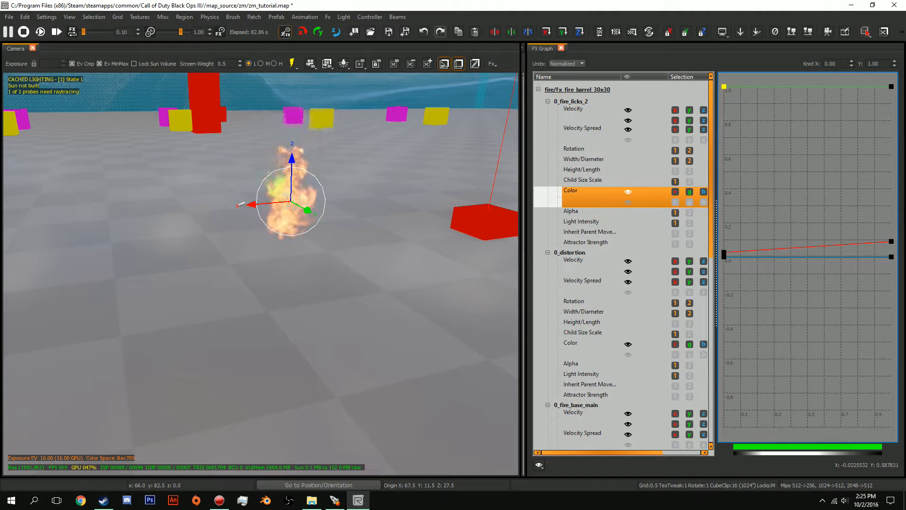
Deselect the fire, retrigger the effects and examine the recolored flames up close.
scroll(261, 274, up, 2)
key(Escape)
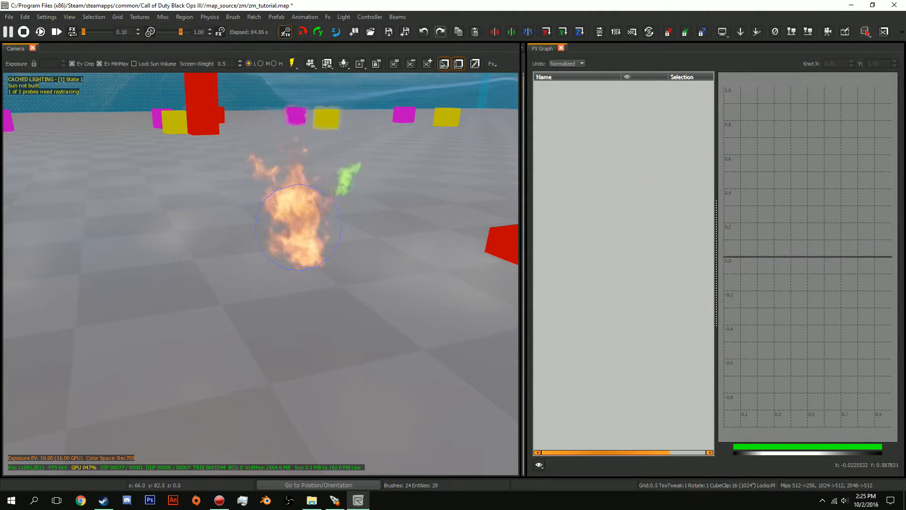
click(57, 32)
right_drag(260, 236, 293, 198)
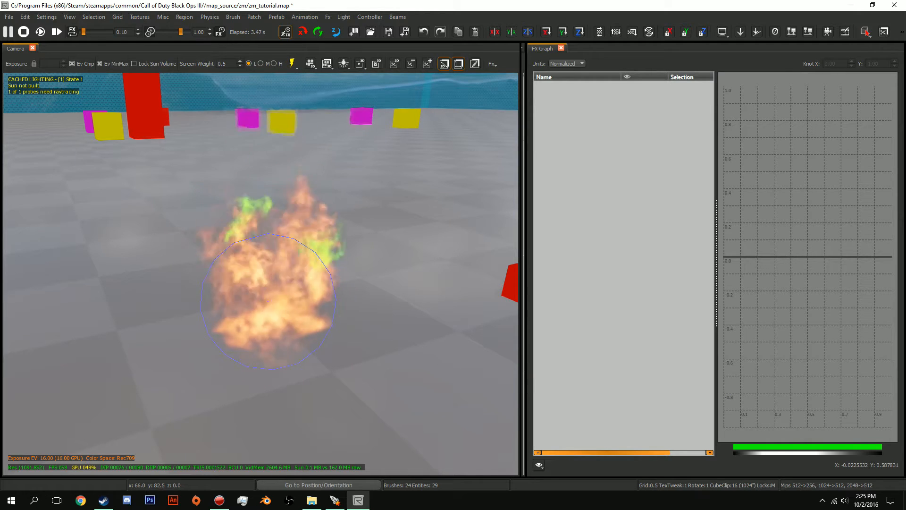
Shift the fire's 0_fire_licks_2 color to cyan with blue knots at 0.92 and 0.96 and the red start at about 0.1.
shift+click(268, 301)
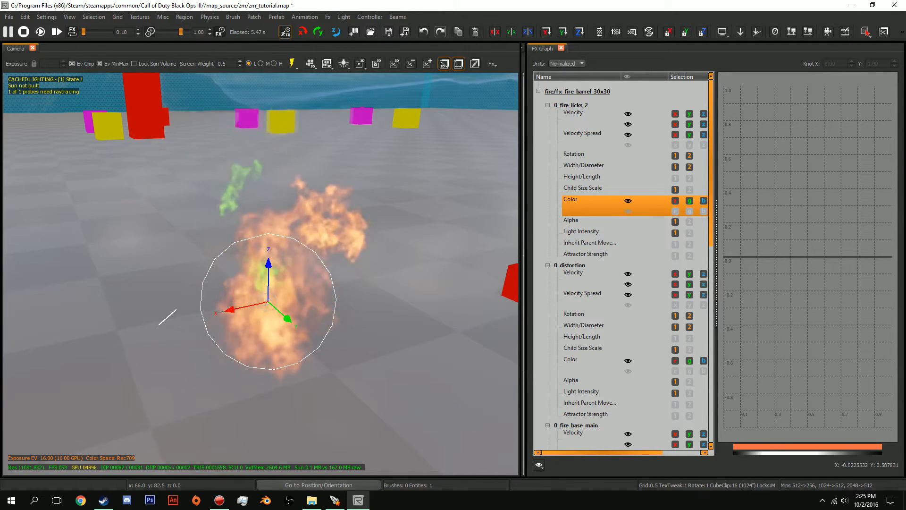
click(585, 202)
drag(724, 254, 724, 100)
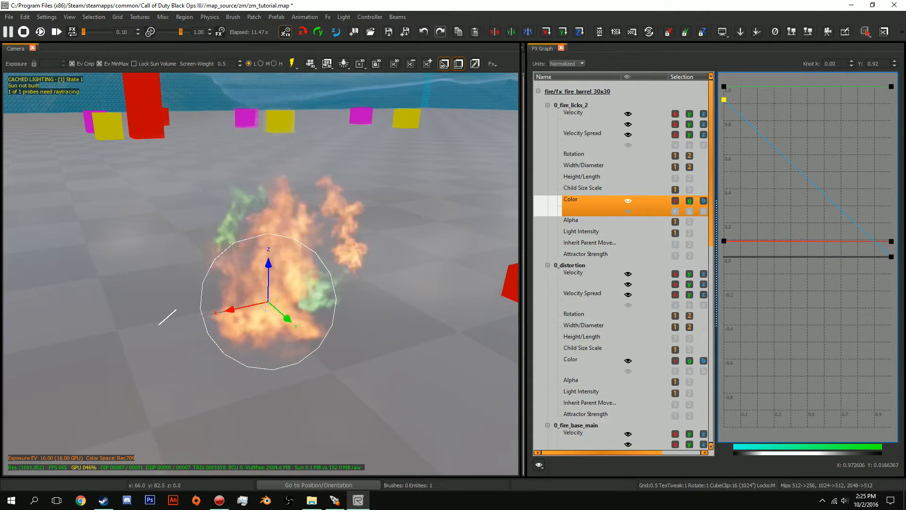
drag(891, 257, 891, 92)
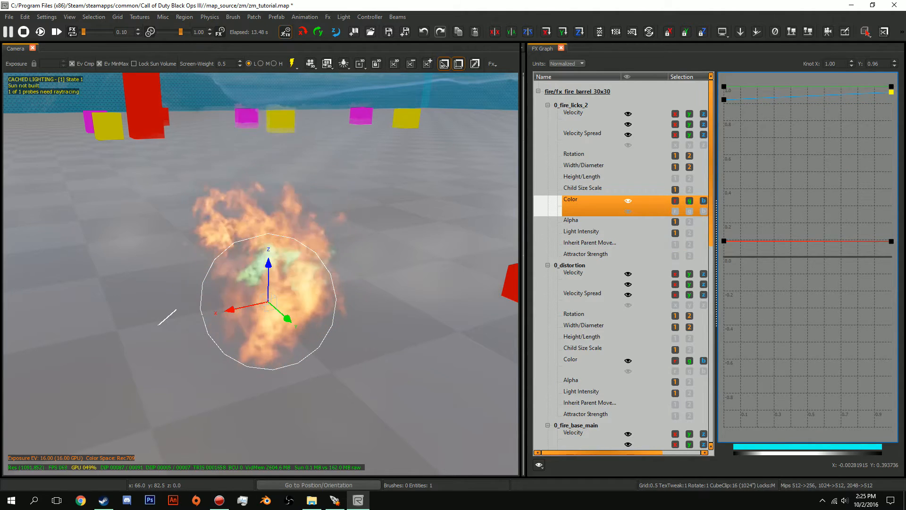
Inspect the cyan-tinted fire from another angle and reselect the effect.
key(Escape)
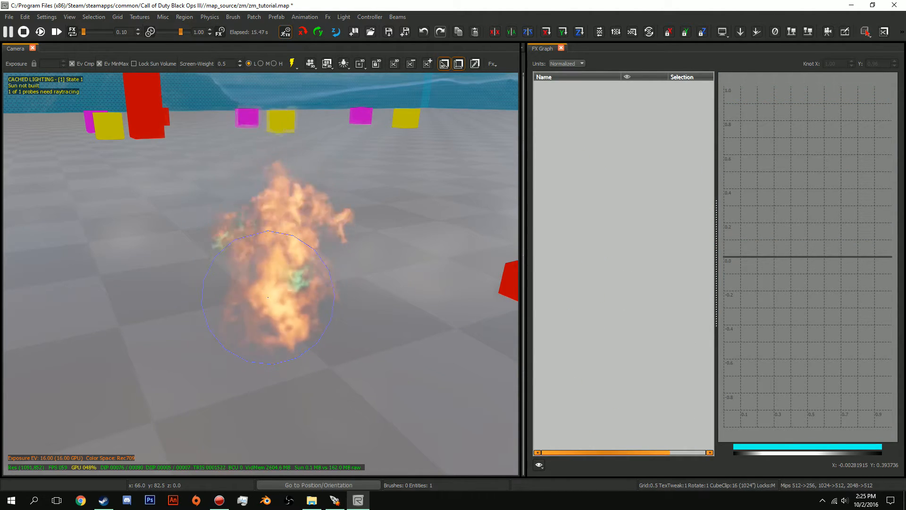
mouse_move(268, 274)
right_down()
mouse_move(349, 208)
mouse_move(264, 212)
right_up()
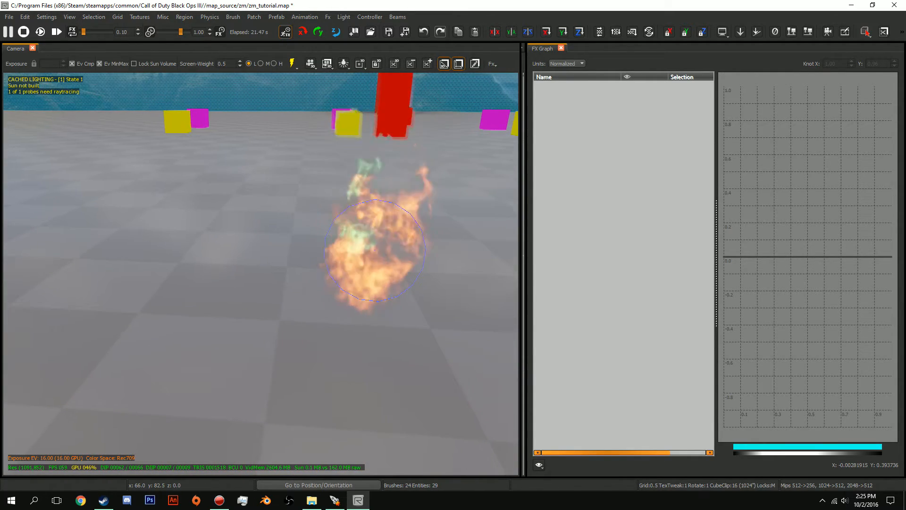
shift+click(376, 250)
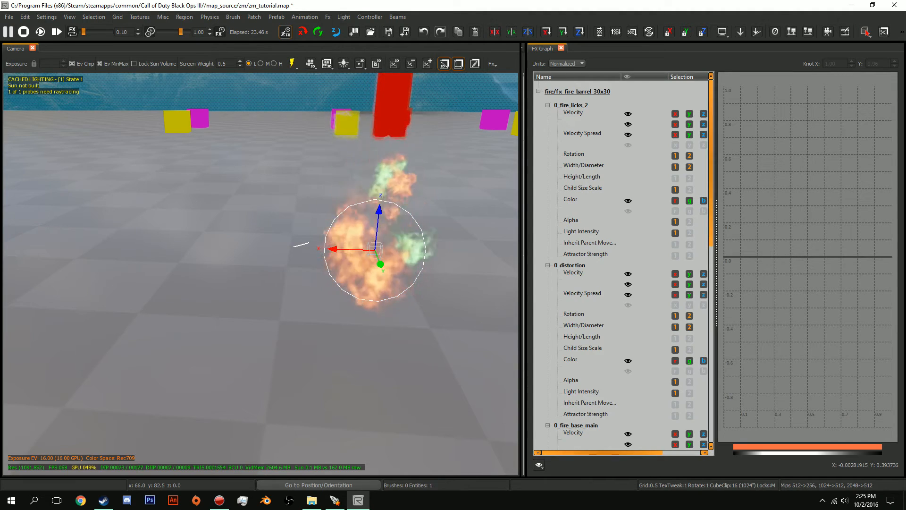
Lower the two peak knots of the 0_fire_licks_2 Alpha curve to about 0.18 at X 0.31 and 0.07 at X 0.56, and deselect the fire.
click(580, 220)
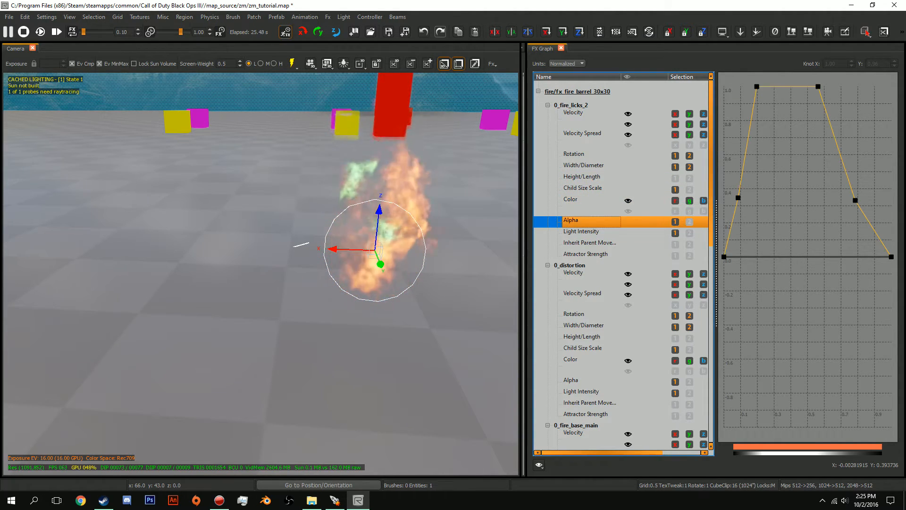
drag(756, 87, 776, 227)
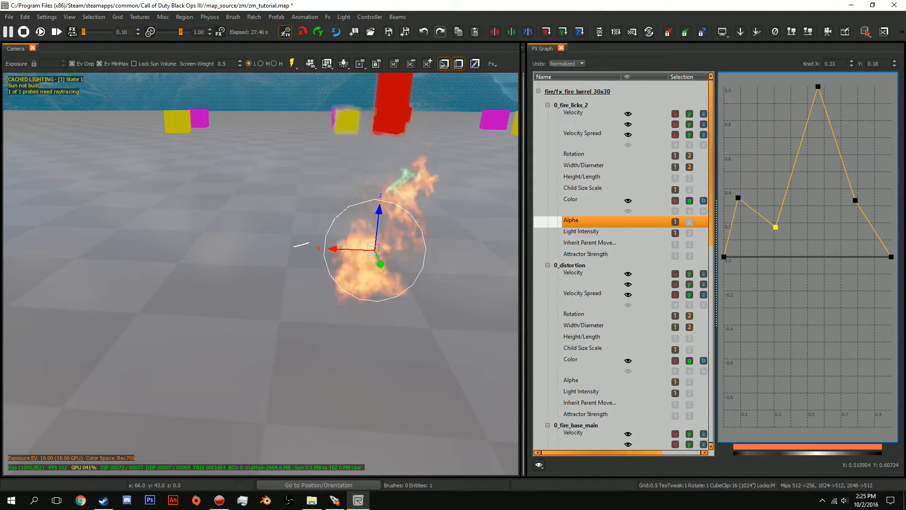
drag(818, 87, 818, 245)
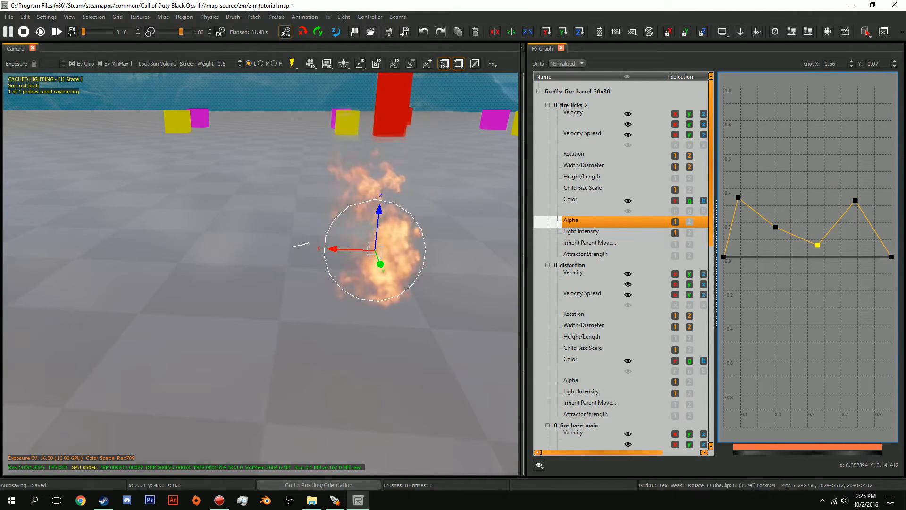
key(Escape)
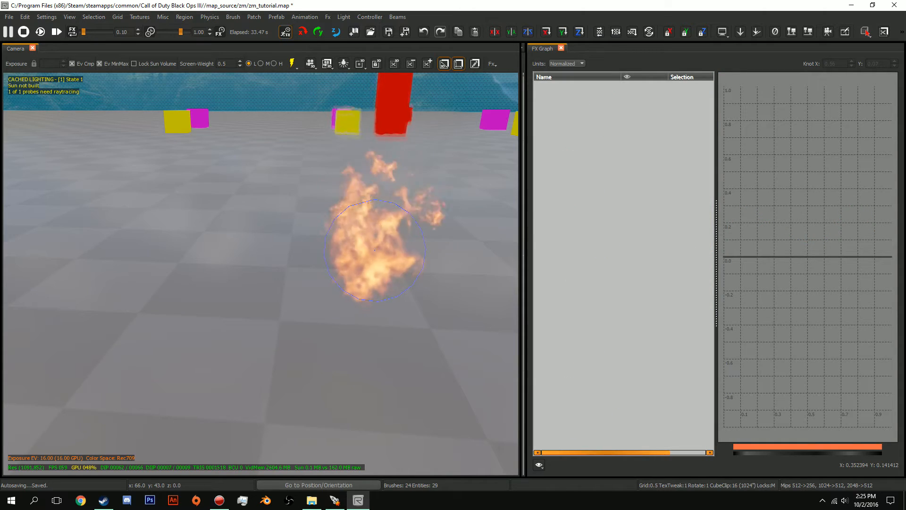
Reselect the fire, raise both 0_fire_licks_2 Light Intensity knots to 1.00, and deselect it to check the result.
shift+click(376, 251)
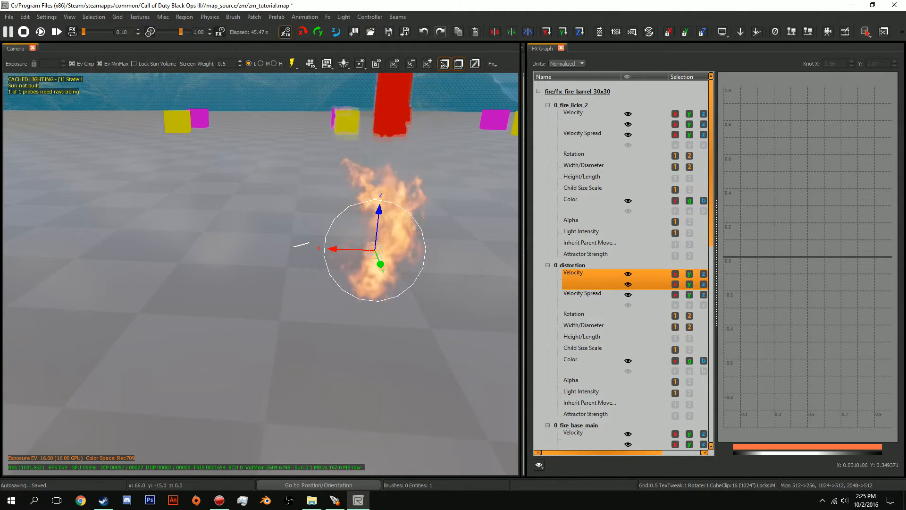
click(591, 233)
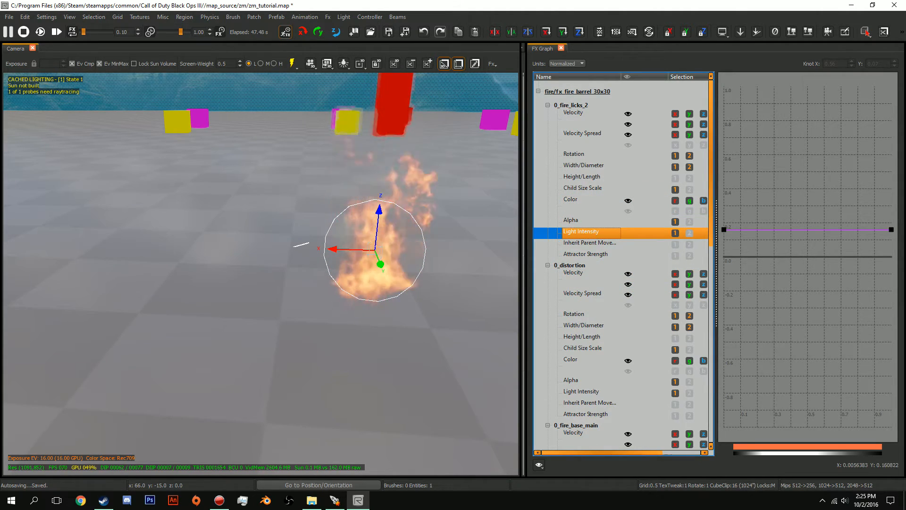
drag(725, 230, 725, 88)
drag(892, 230, 892, 87)
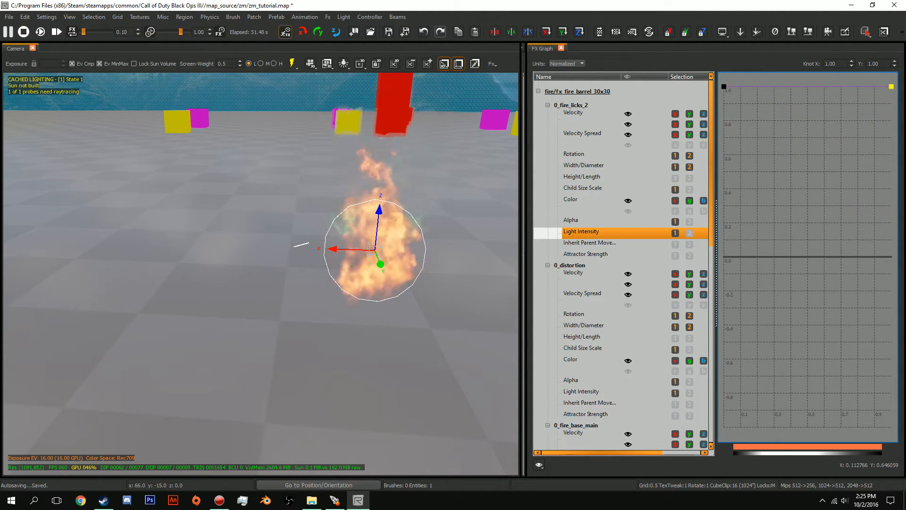
key(Escape)
right_drag(261, 274, 364, 283)
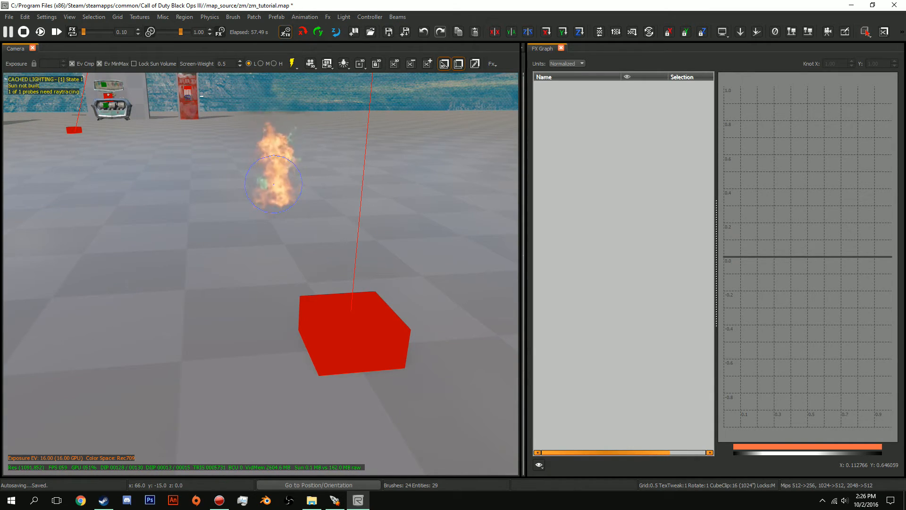
Close the FX Graph and resize the layout so the XY Top view takes up about a third of the window beside the camera view.
click(562, 48)
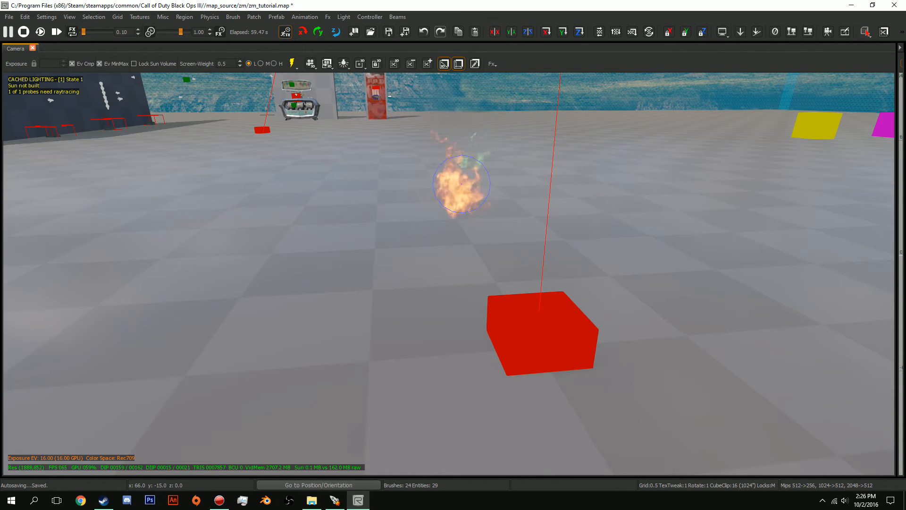
drag(897, 90, 648, 90)
key(w)
right_drag(359, 264, 325, 195)
key(s)
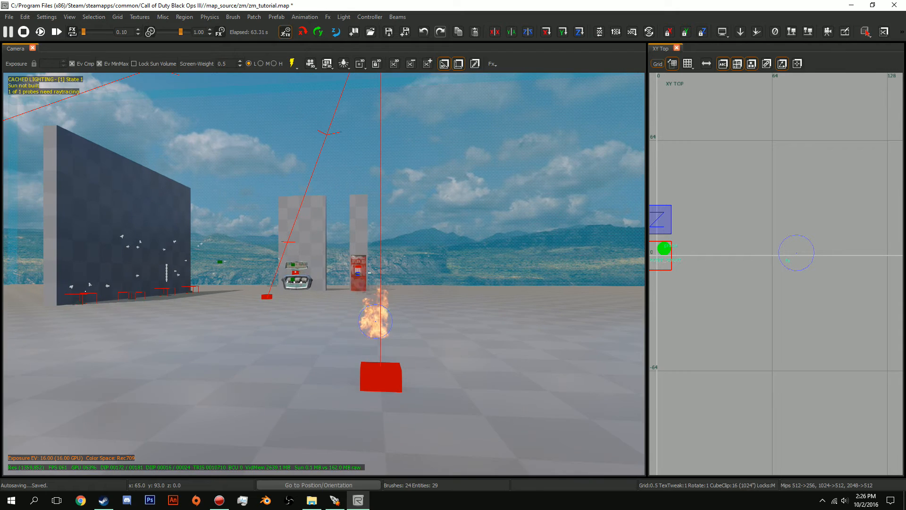
drag(647, 260, 585, 260)
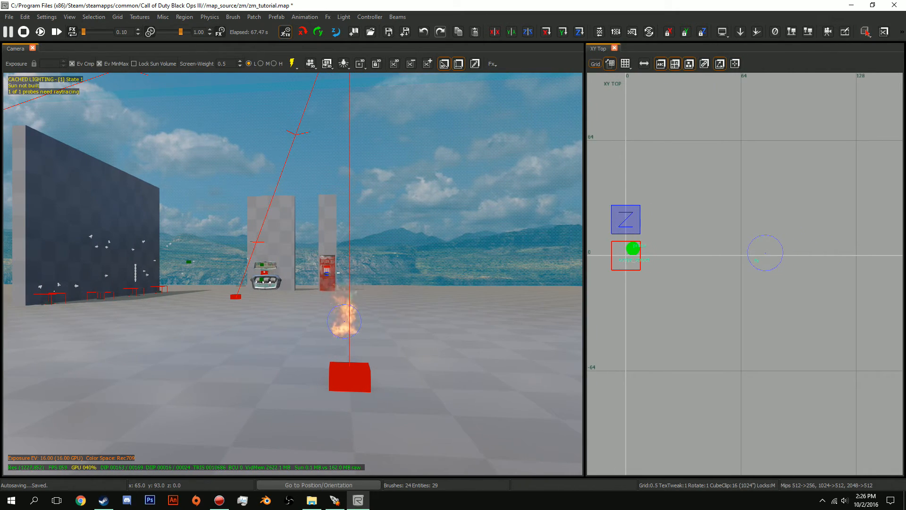